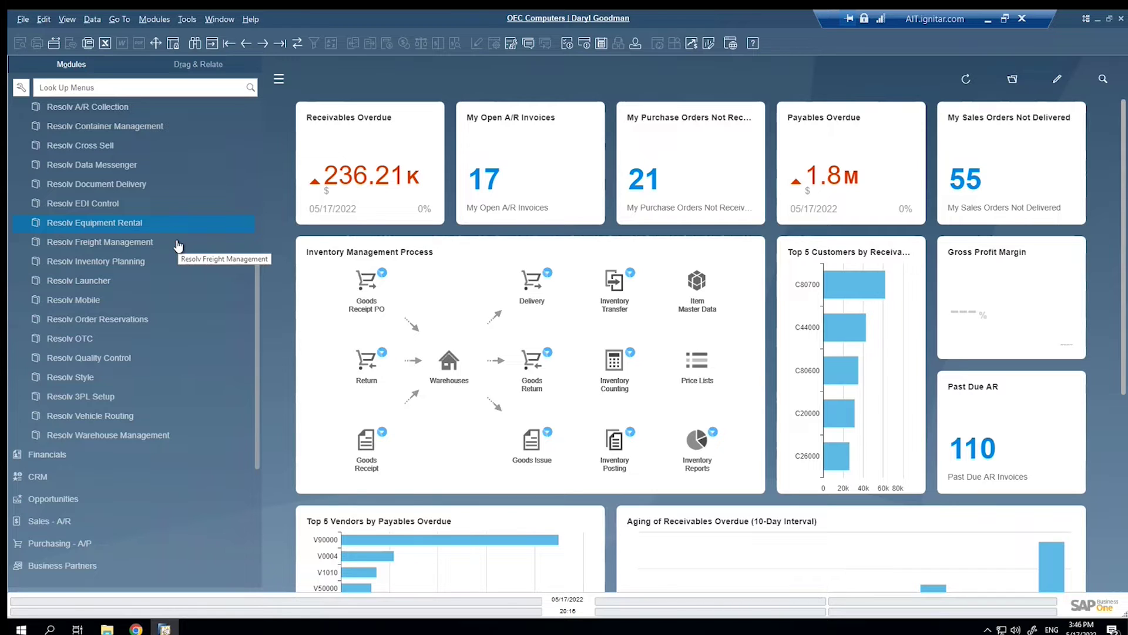
Step: Open the FM Carriers setup form from Resolv Freight Management and load the existing UPS record
left_click(134, 243)
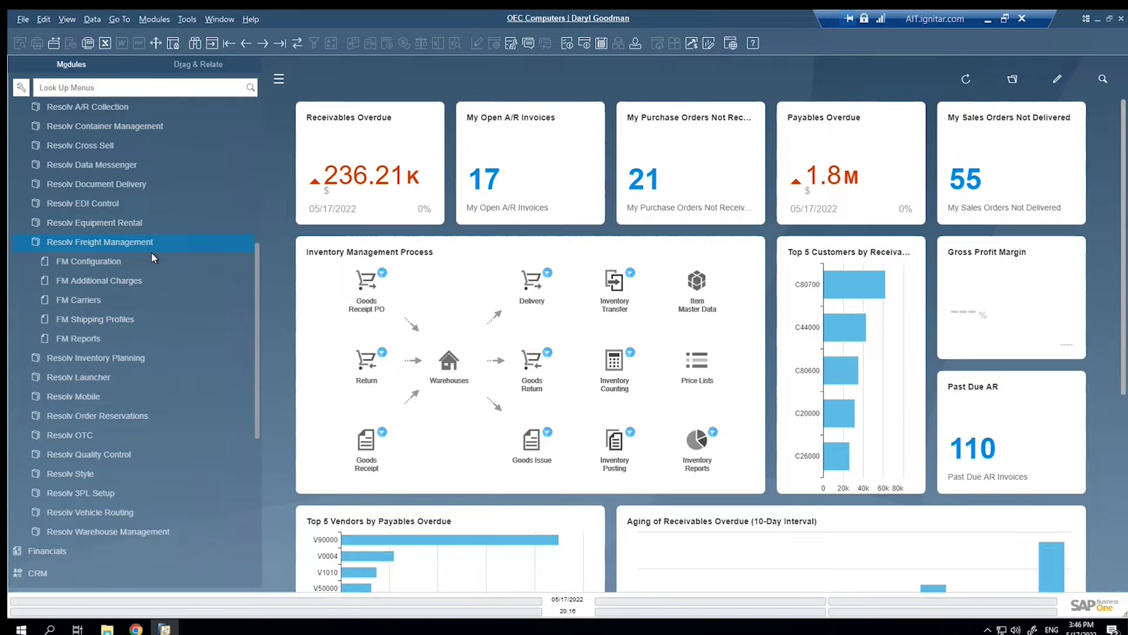
left_click(152, 228)
left_click(100, 300)
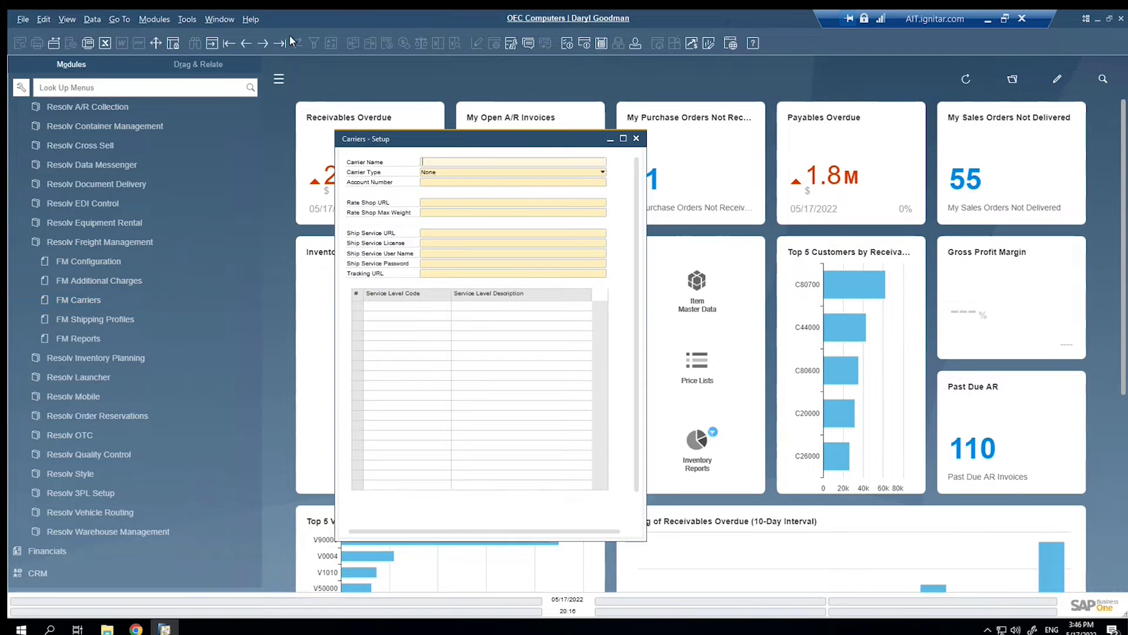
left_click(451, 210)
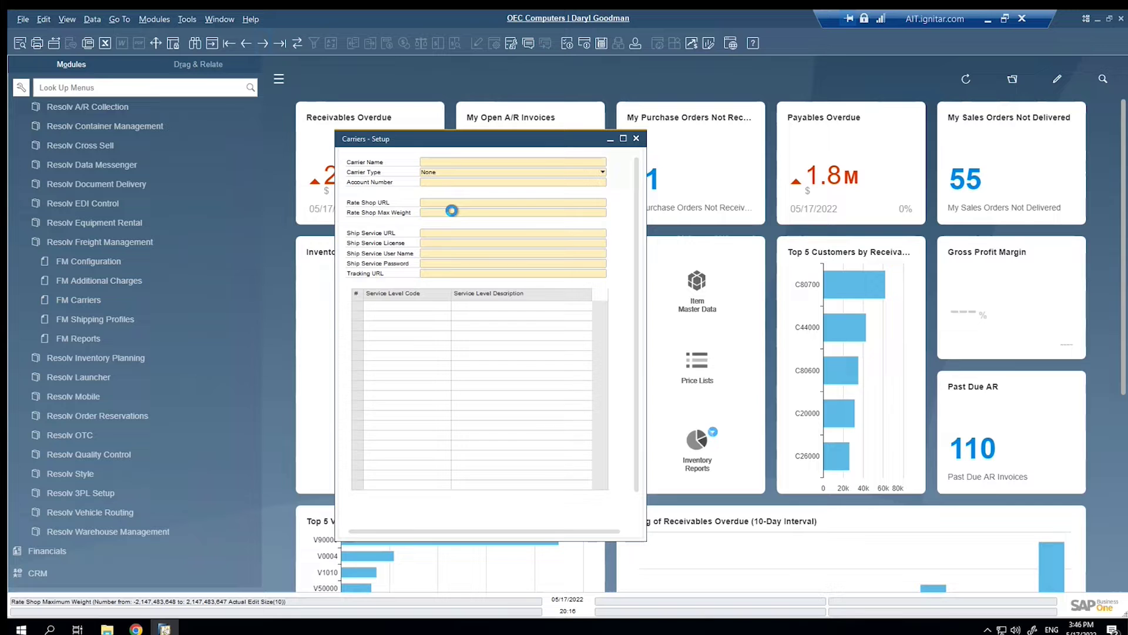
key("Return")
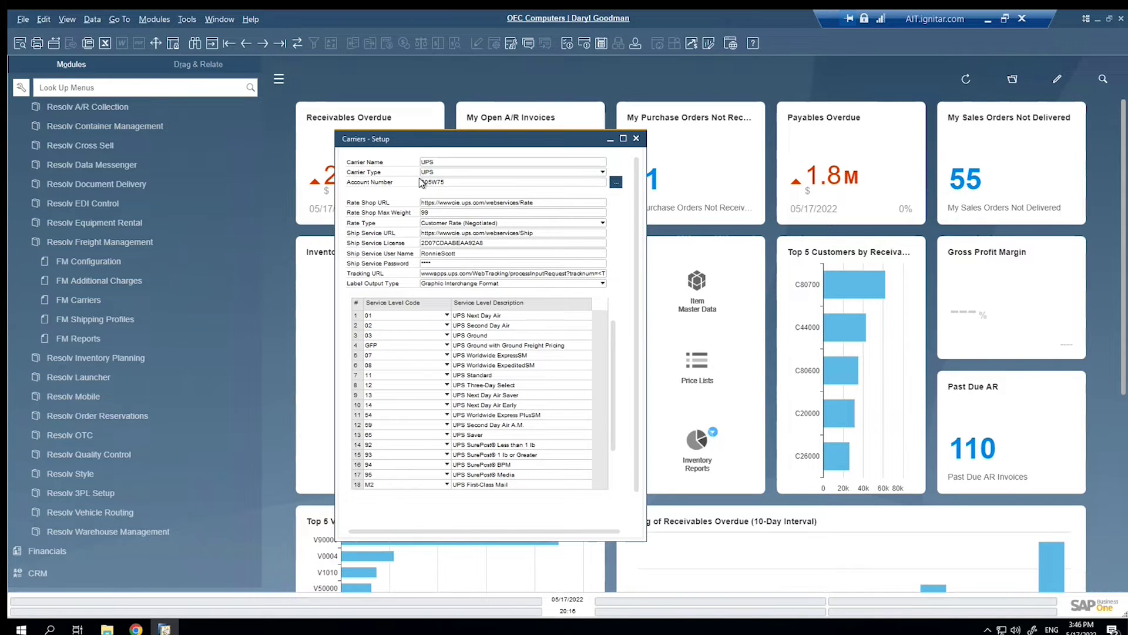
Step: Review UPS ship service accounts, keep rate type Customer Rate (Negotiated), and close the form
left_click(616, 183)
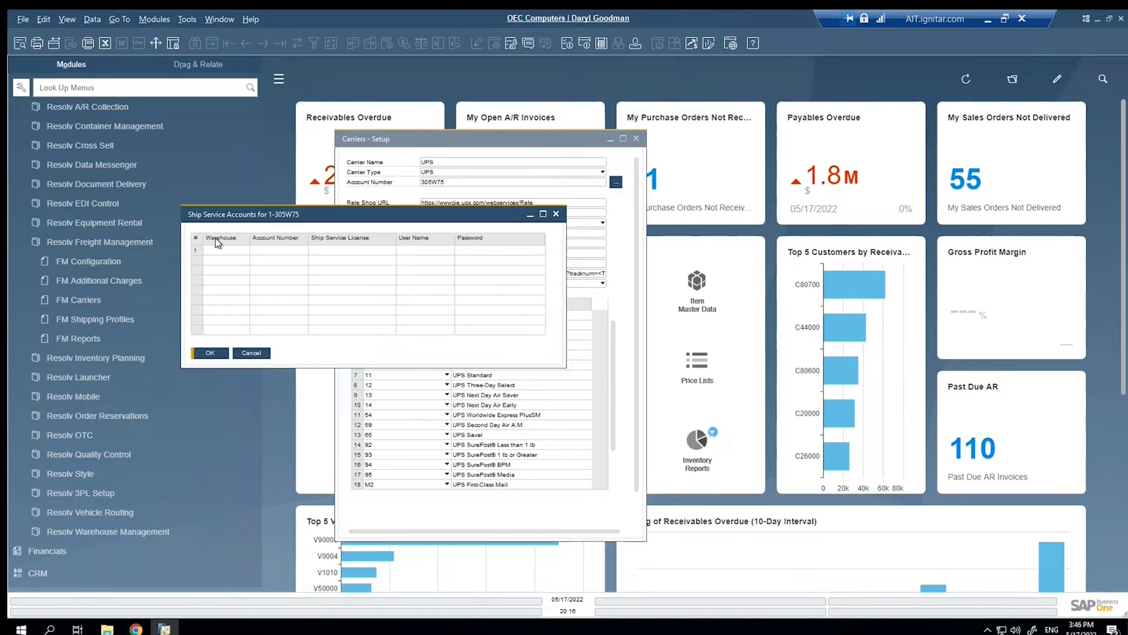
left_click(253, 354)
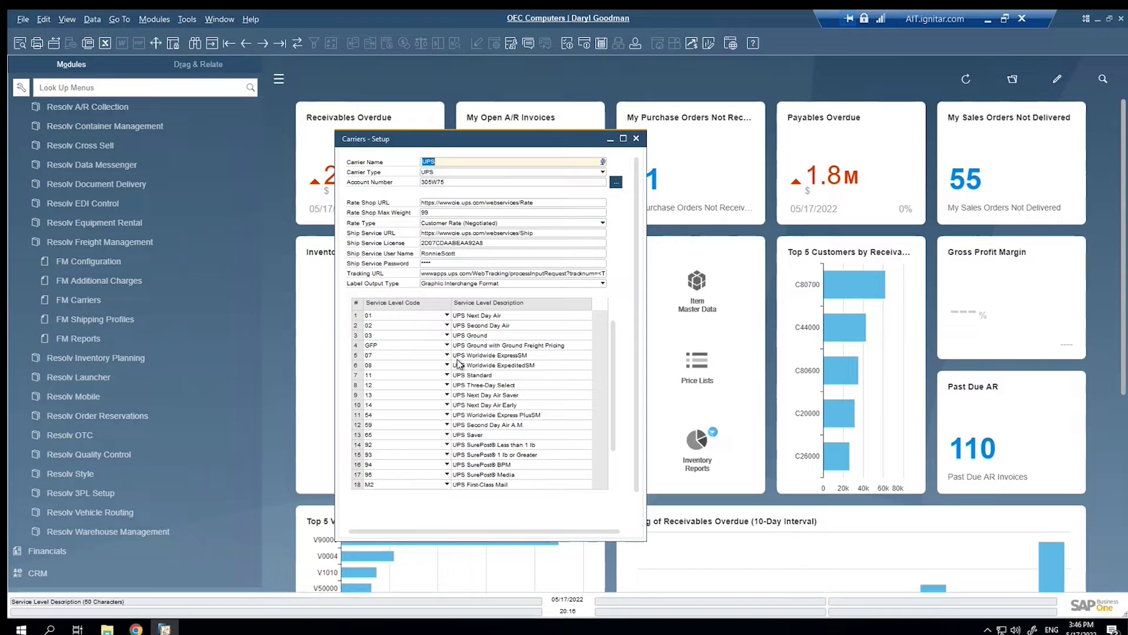
left_click(512, 224)
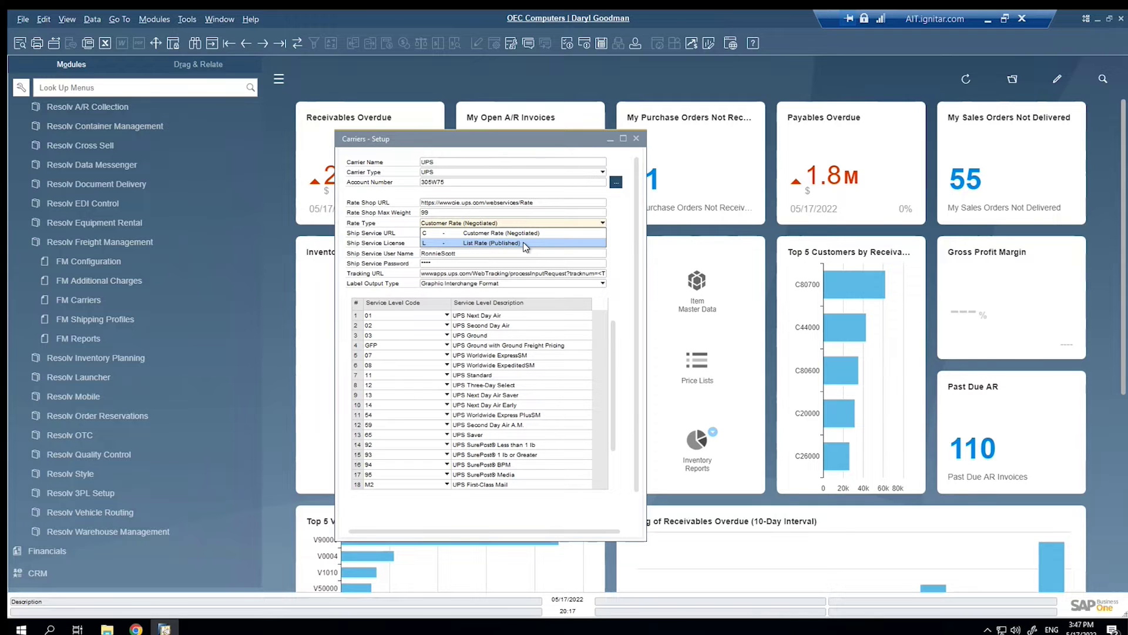
left_click(628, 235)
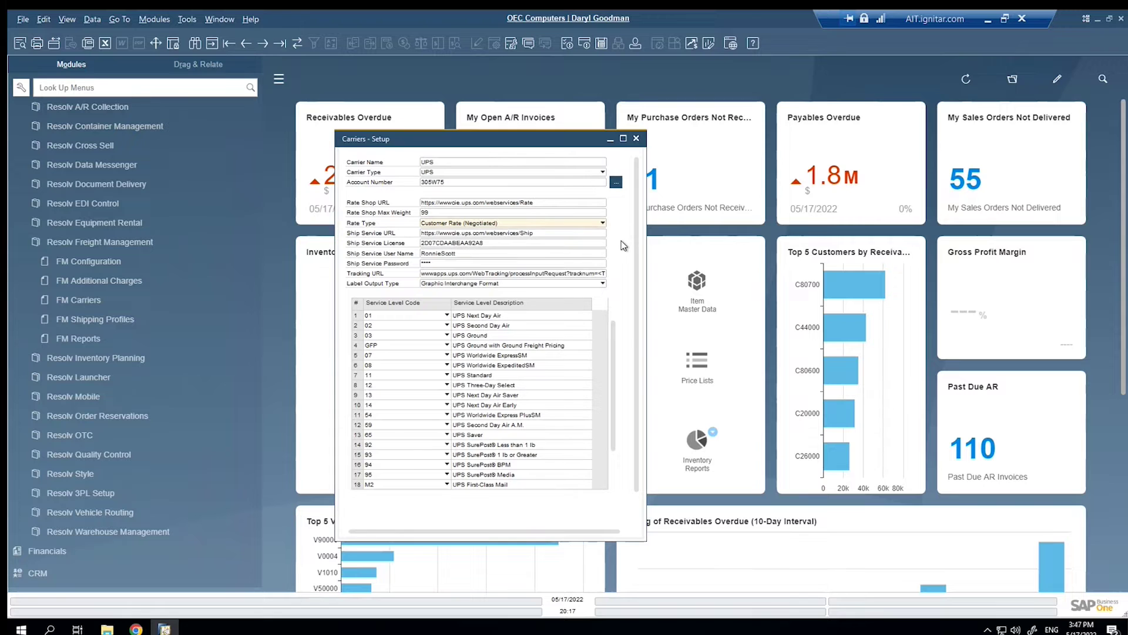
left_click(635, 139)
Step: Search FM Additional Charges with * to list all 12 charges and select Cost Plus
left_click(98, 299)
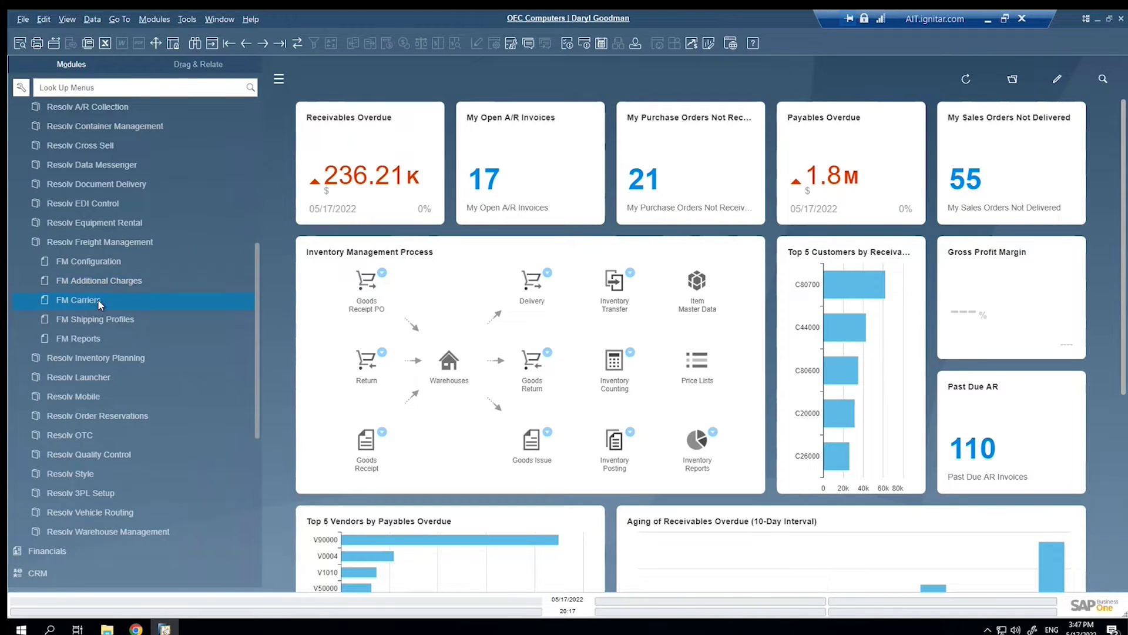
left_click(114, 284)
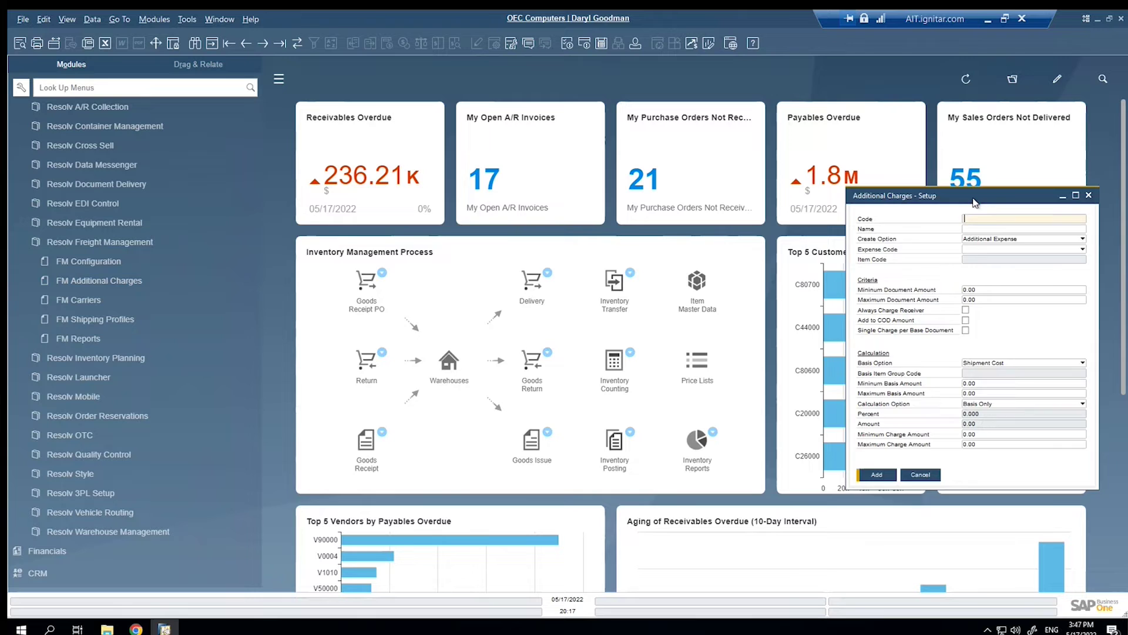
left_click_drag(974, 202, 407, 187)
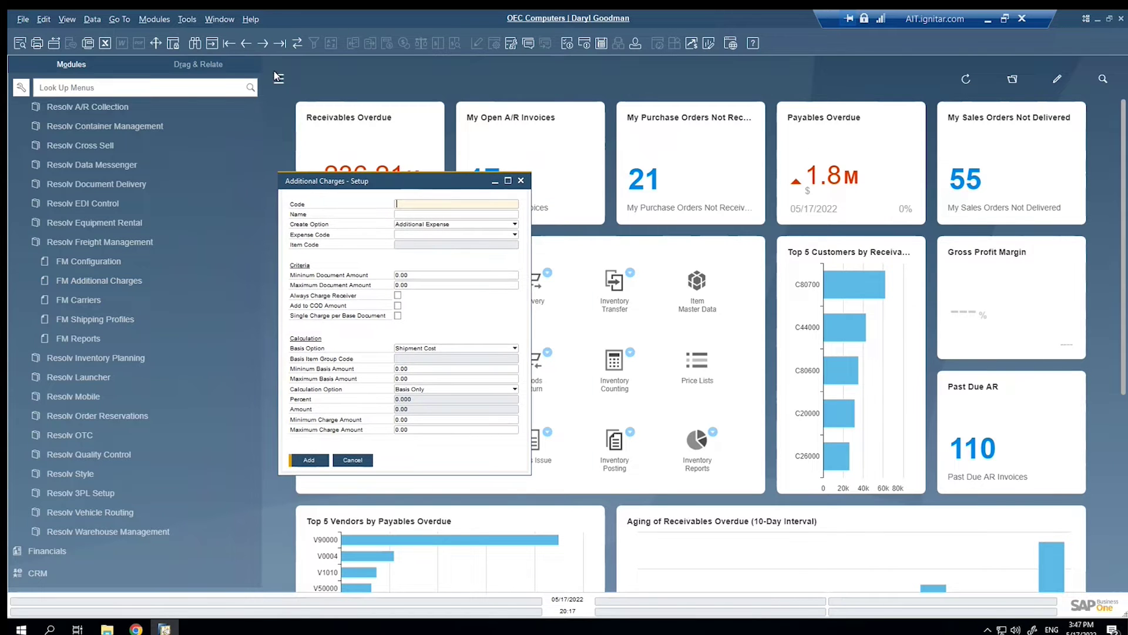
left_click(193, 43)
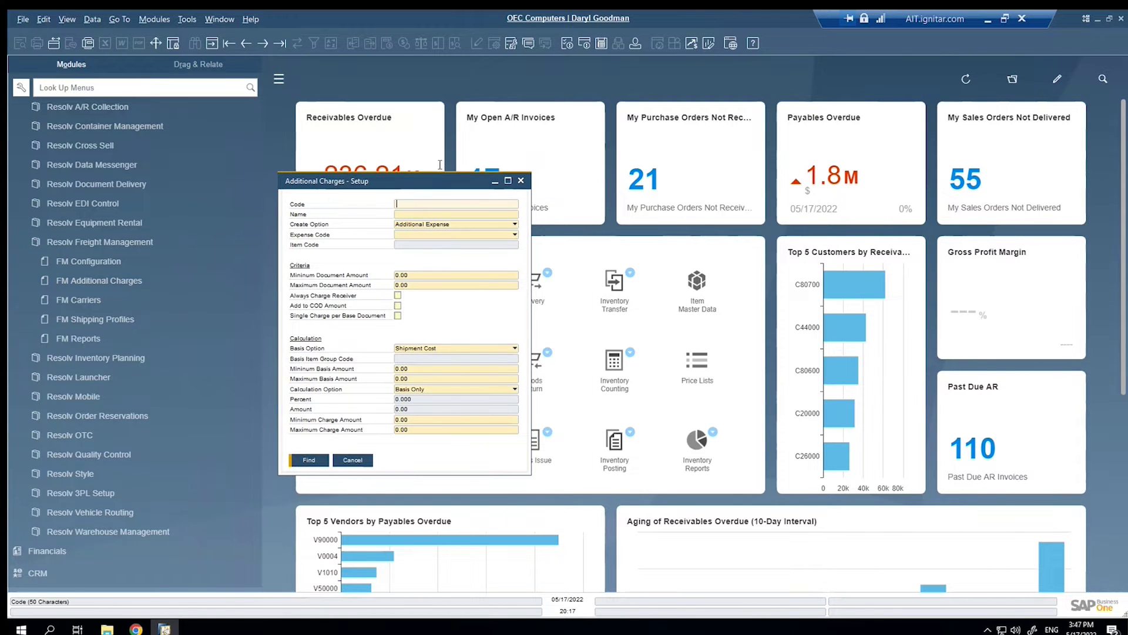
type("*")
key("Return")
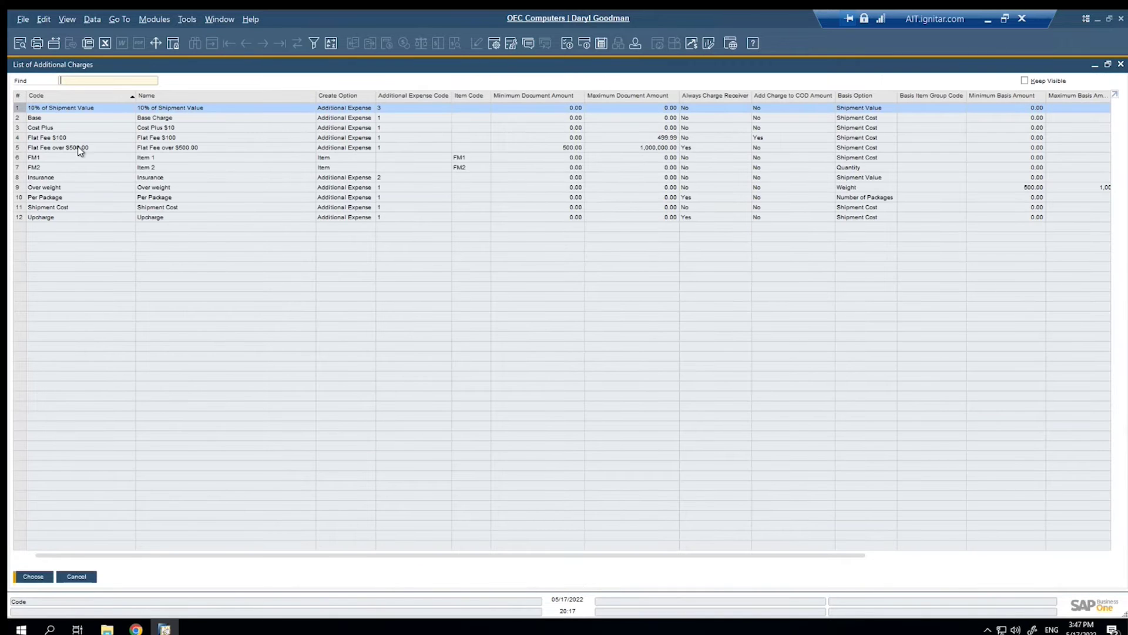
left_click(40, 129)
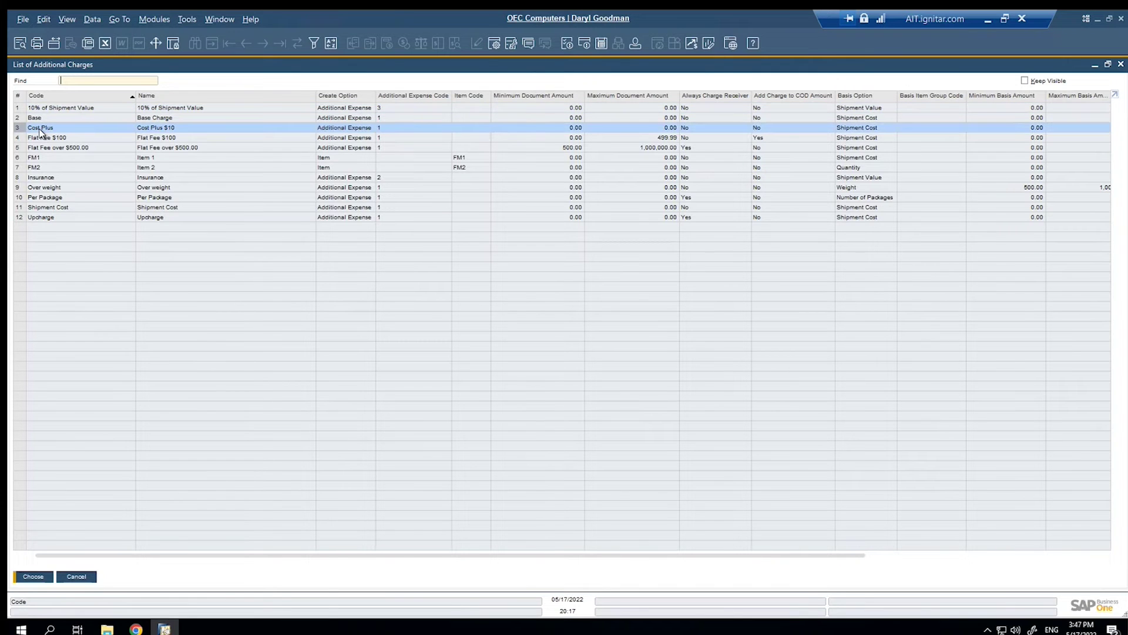
Step: Review Cost Plus: amount 10.00, Shipment Cost basis, Basis + Amount calculation, min/max amounts at 0.00
key("Return")
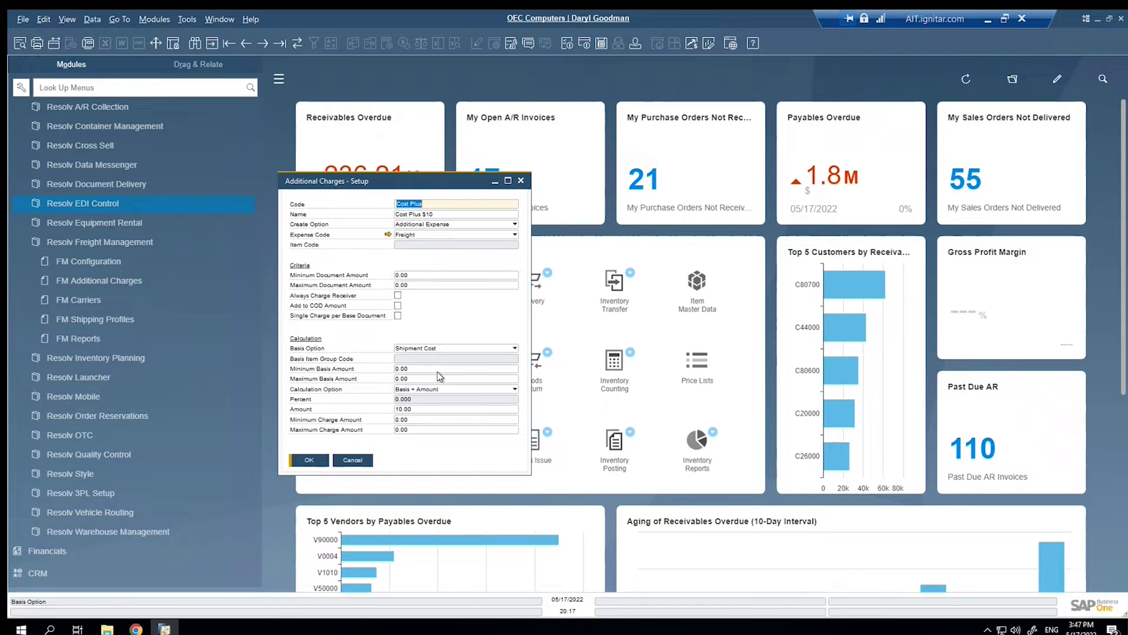
left_click(424, 413)
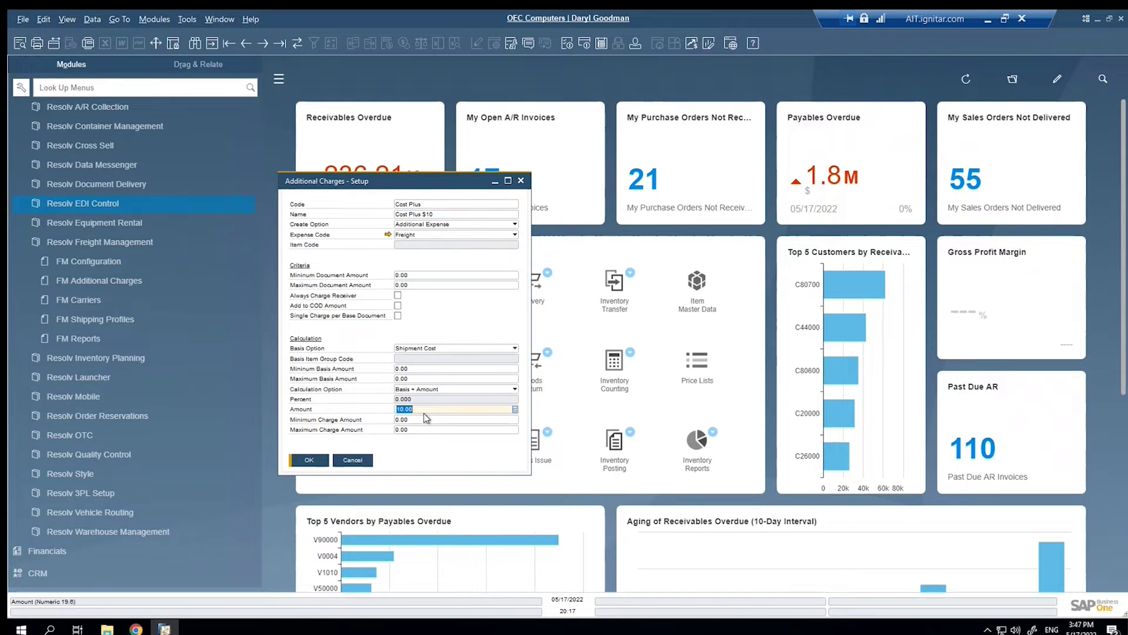
left_click(457, 349)
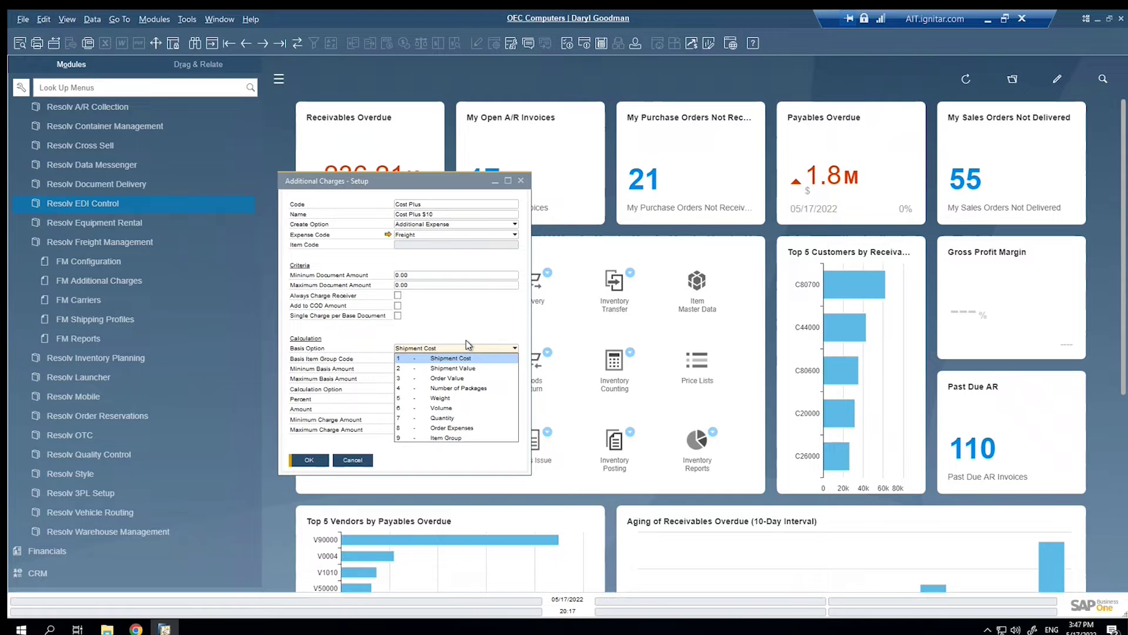
left_click(469, 344)
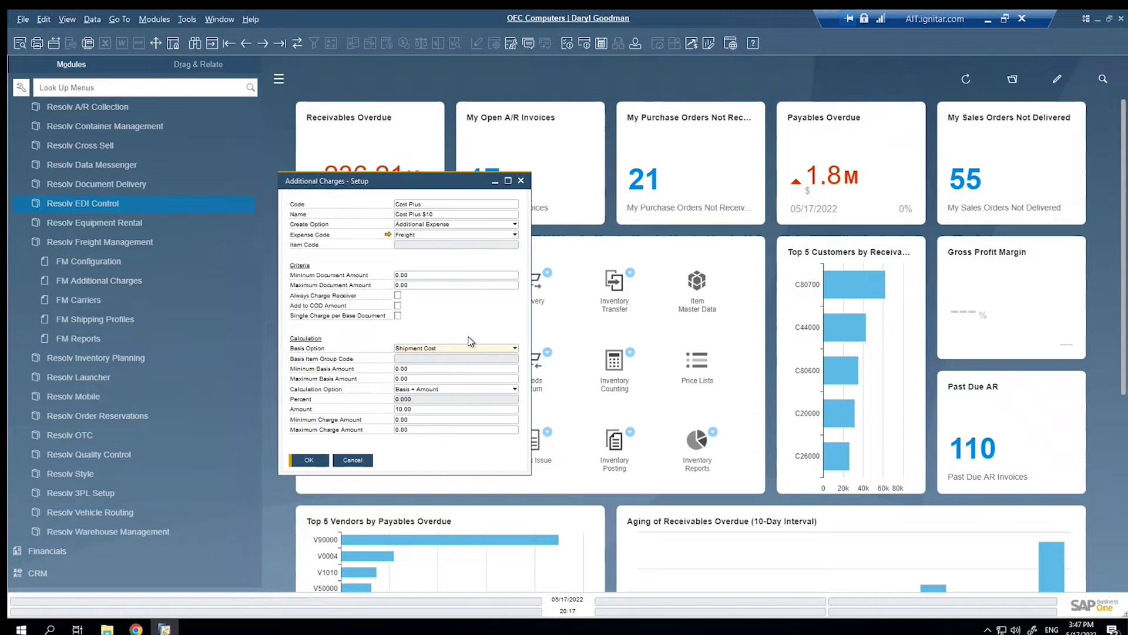
left_click(452, 390)
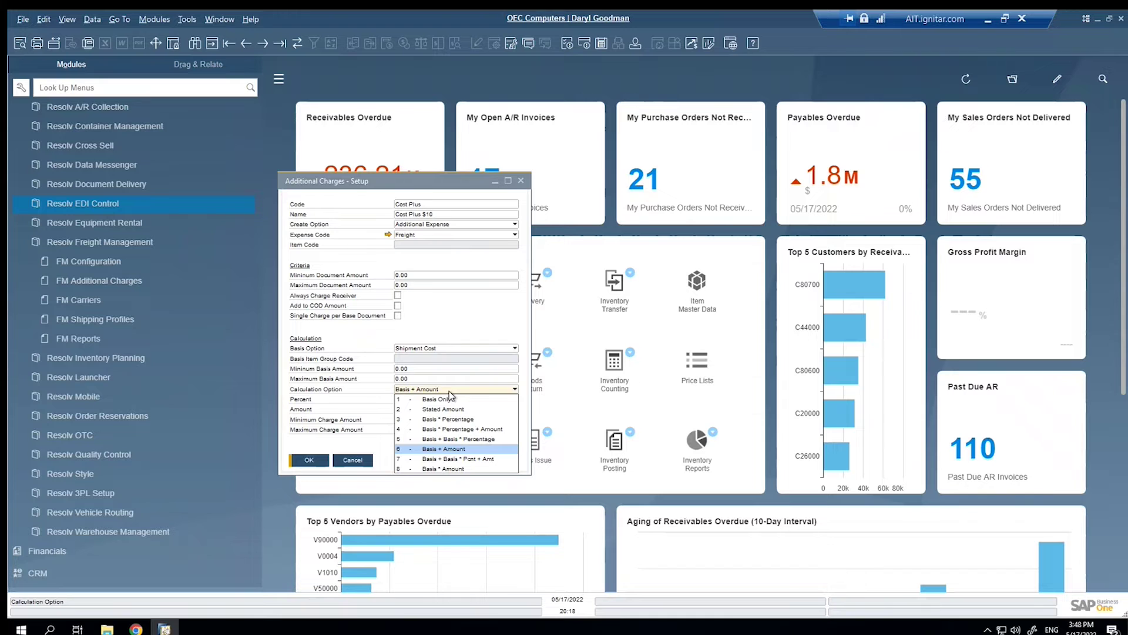
left_click(451, 314)
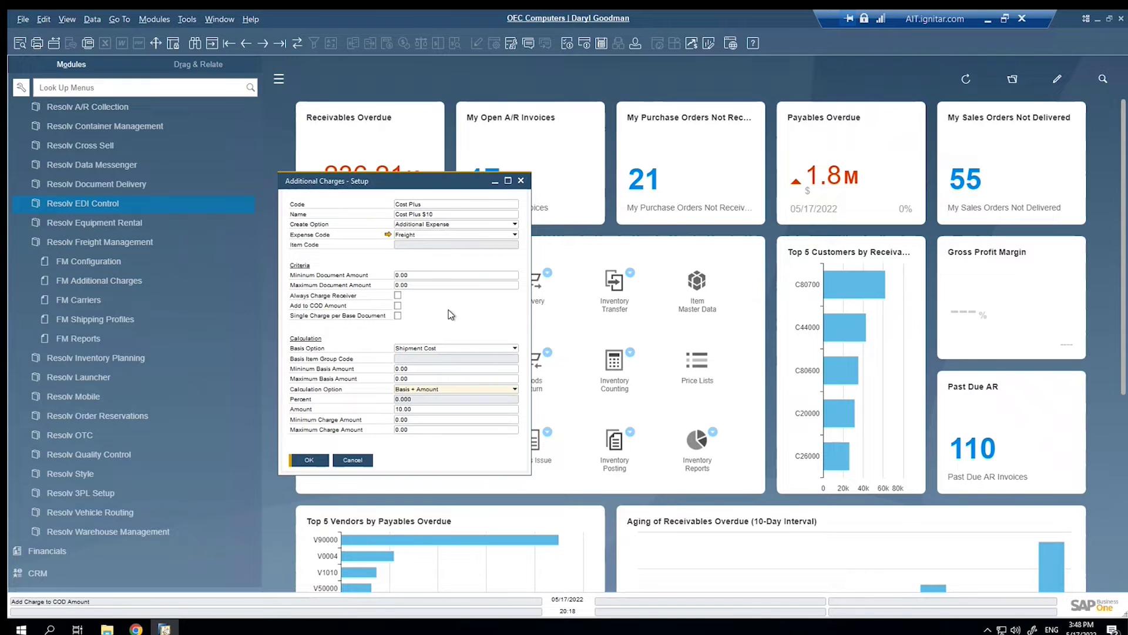
left_click(425, 275)
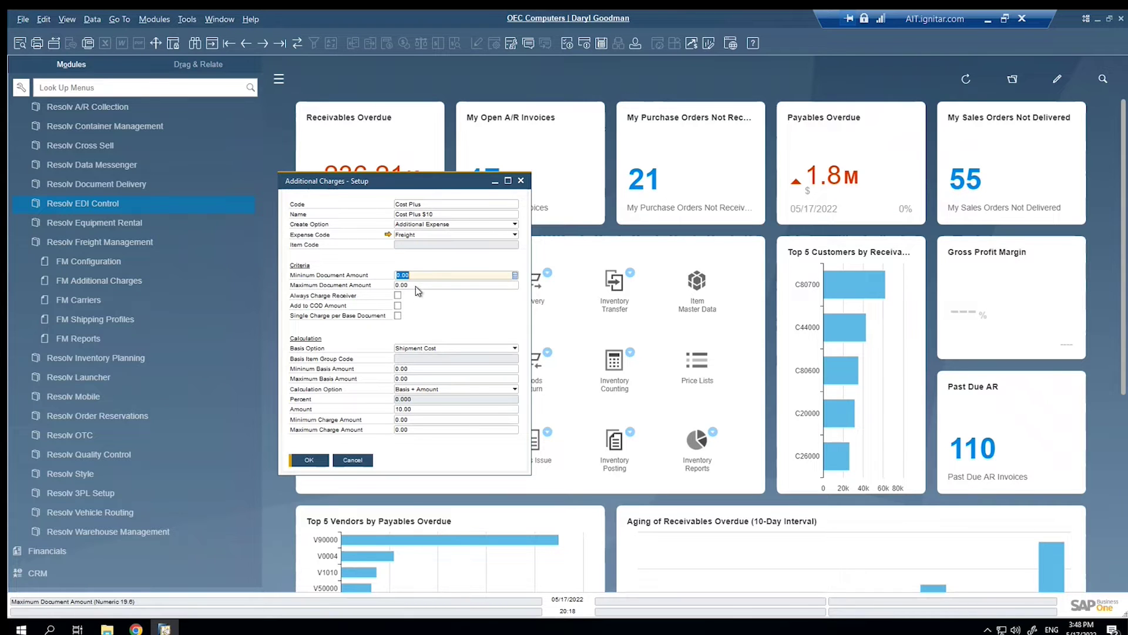
left_click(420, 286)
left_click(415, 419)
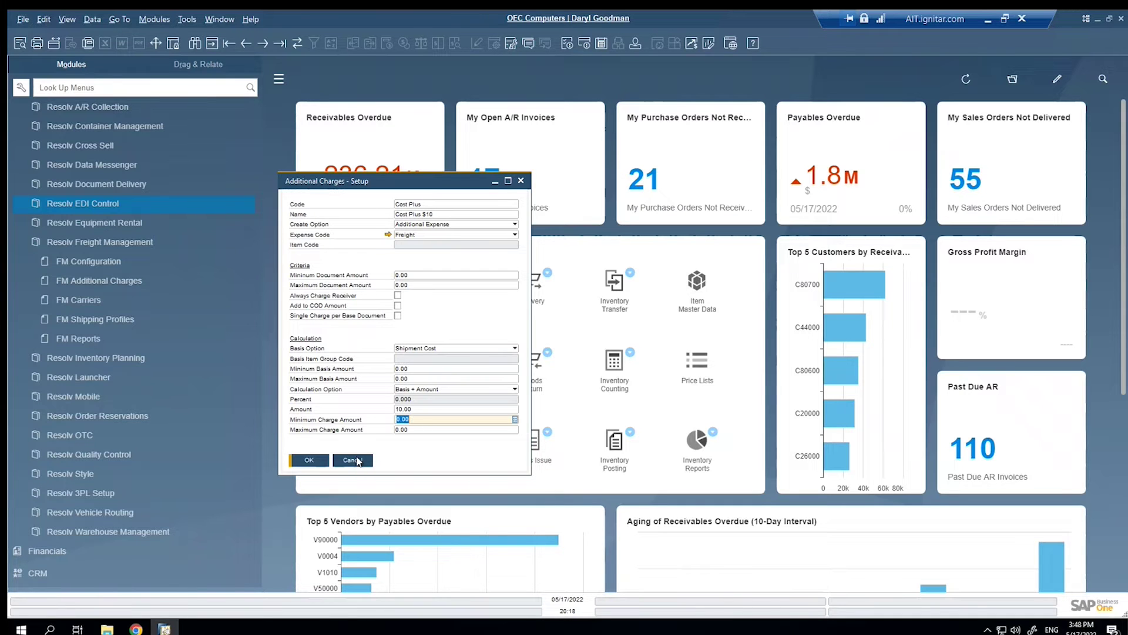
left_click(352, 460)
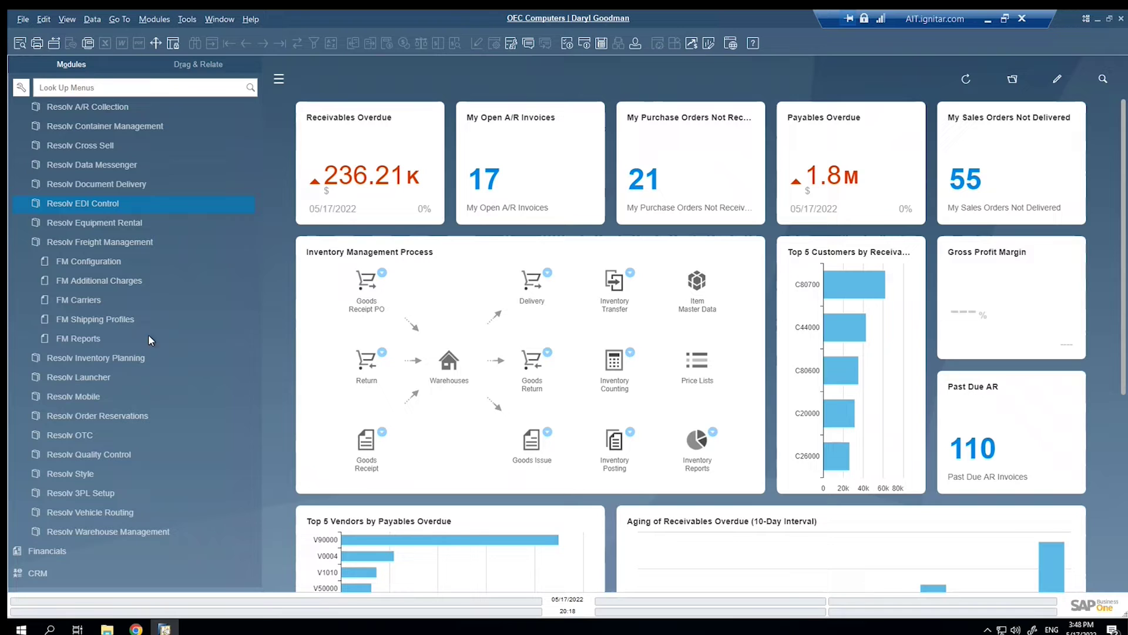
left_click(122, 320)
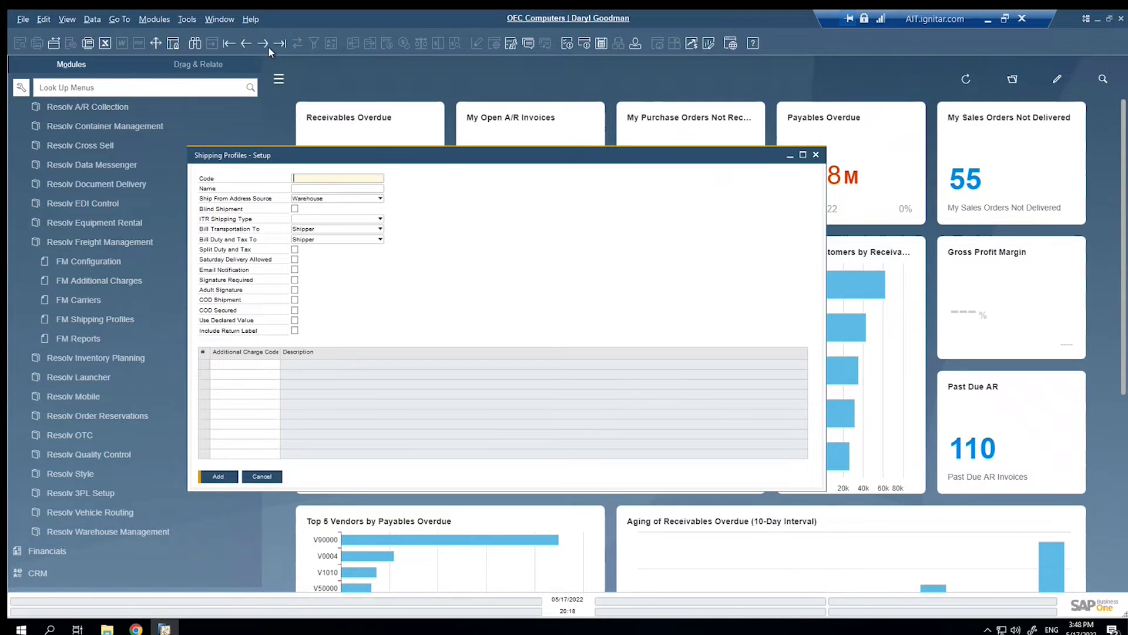
left_click(332, 179)
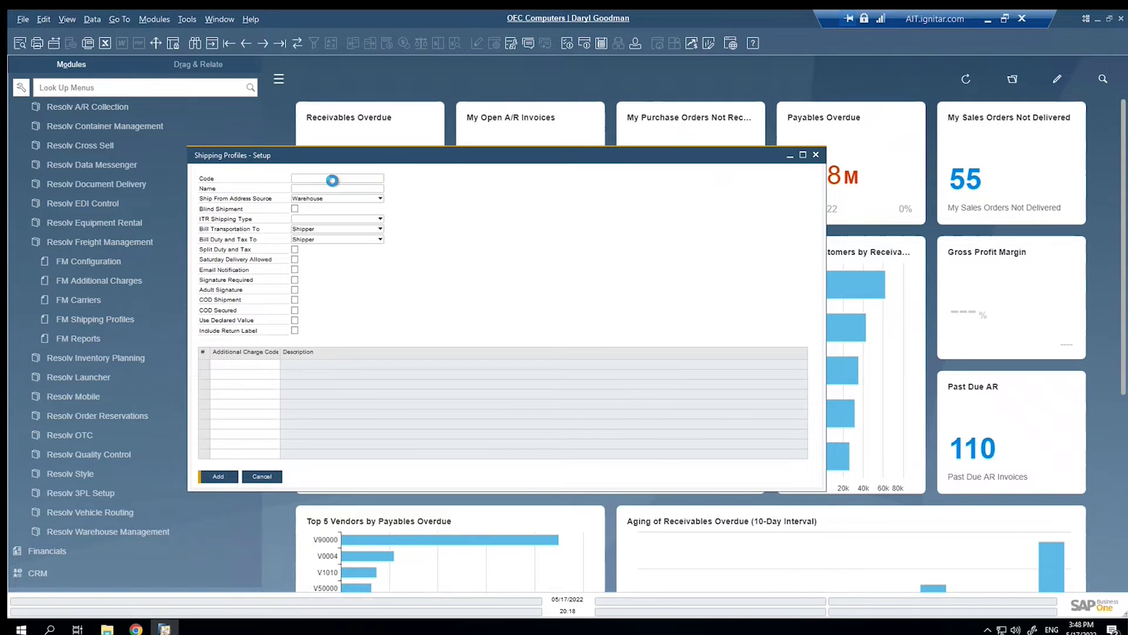
left_click(262, 42)
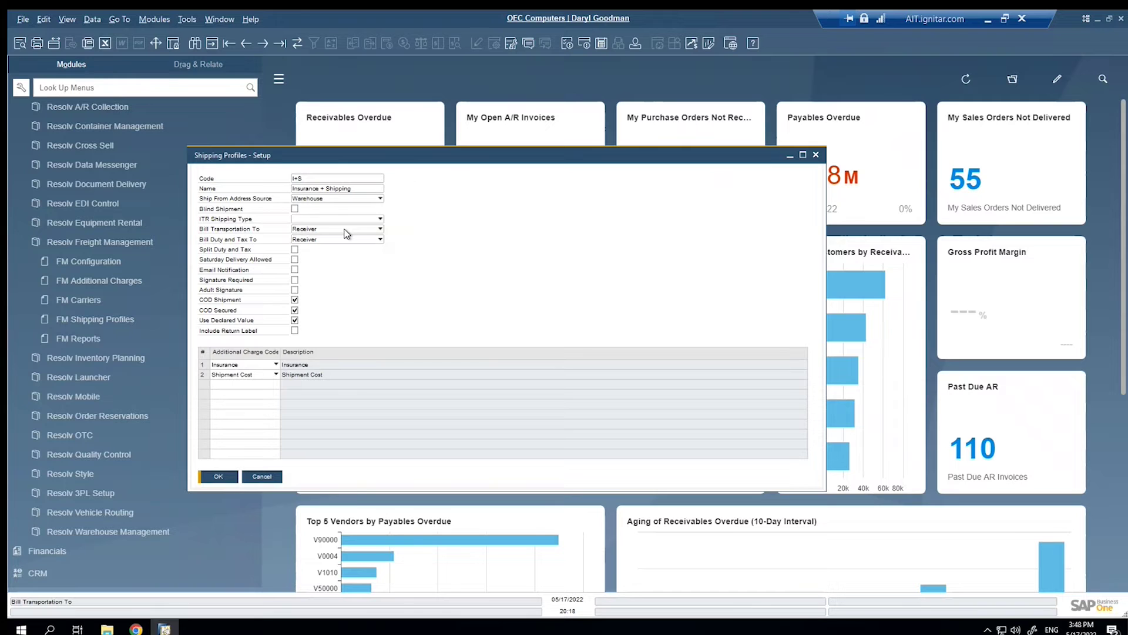
left_click(346, 230)
Step: Set Bill Transportation To Shipper and keep Bill Duty and Tax To Receiver
left_click(344, 230)
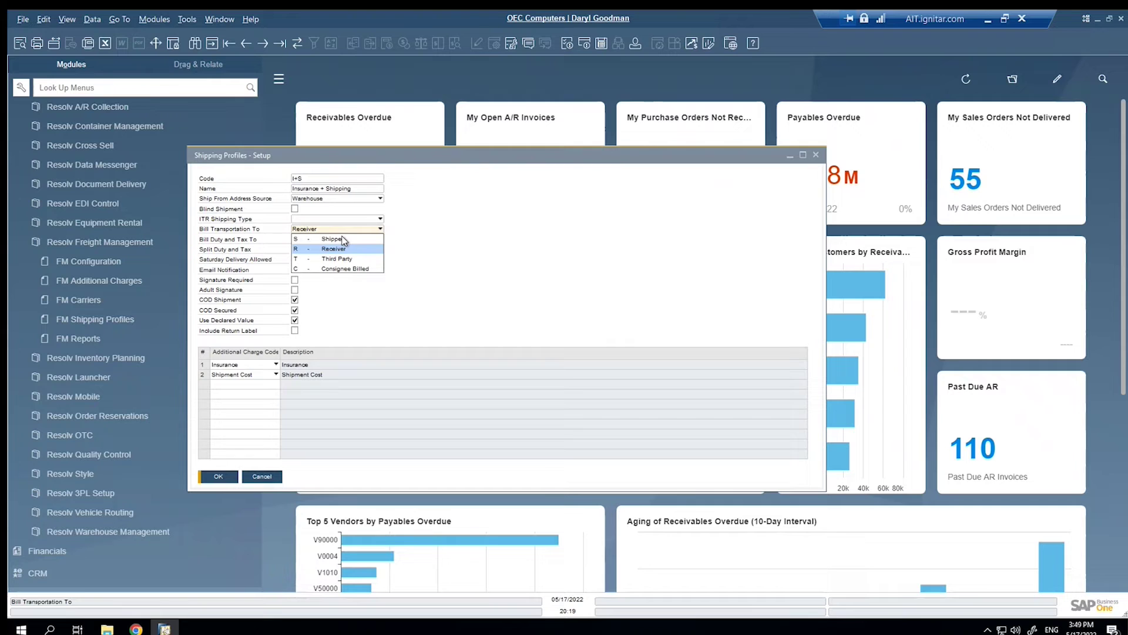
left_click(343, 239)
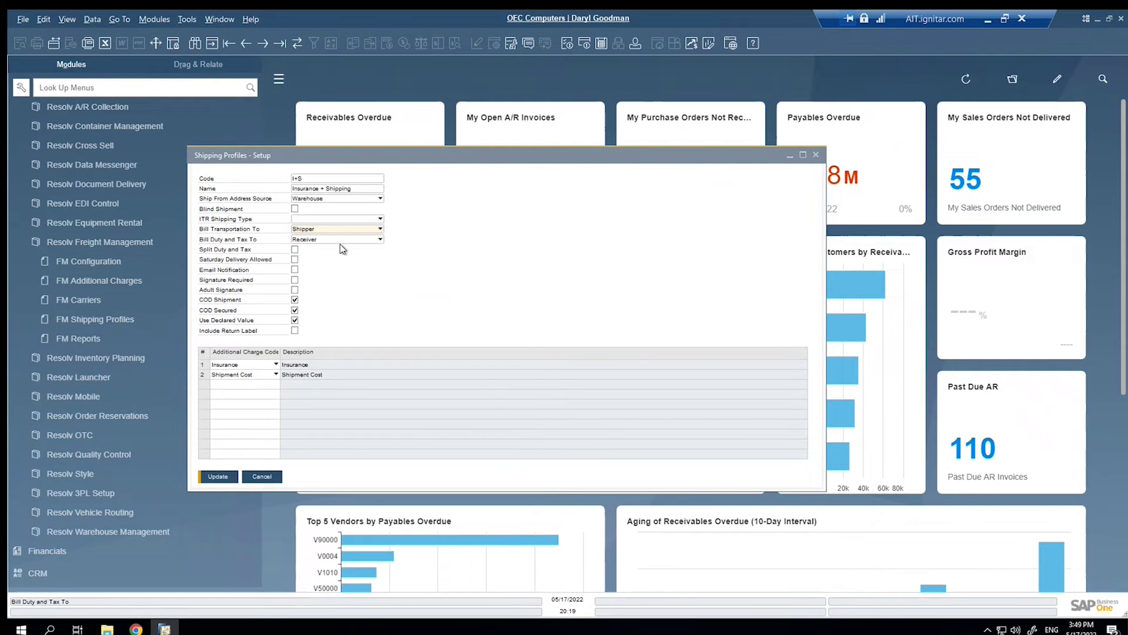
left_click(340, 239)
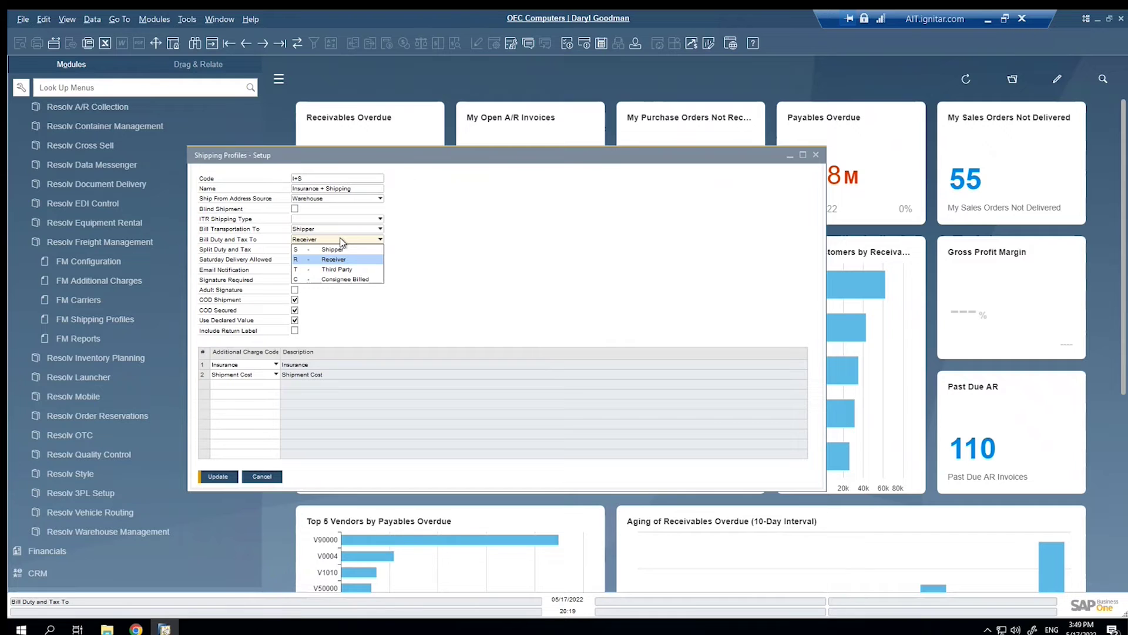
left_click(444, 248)
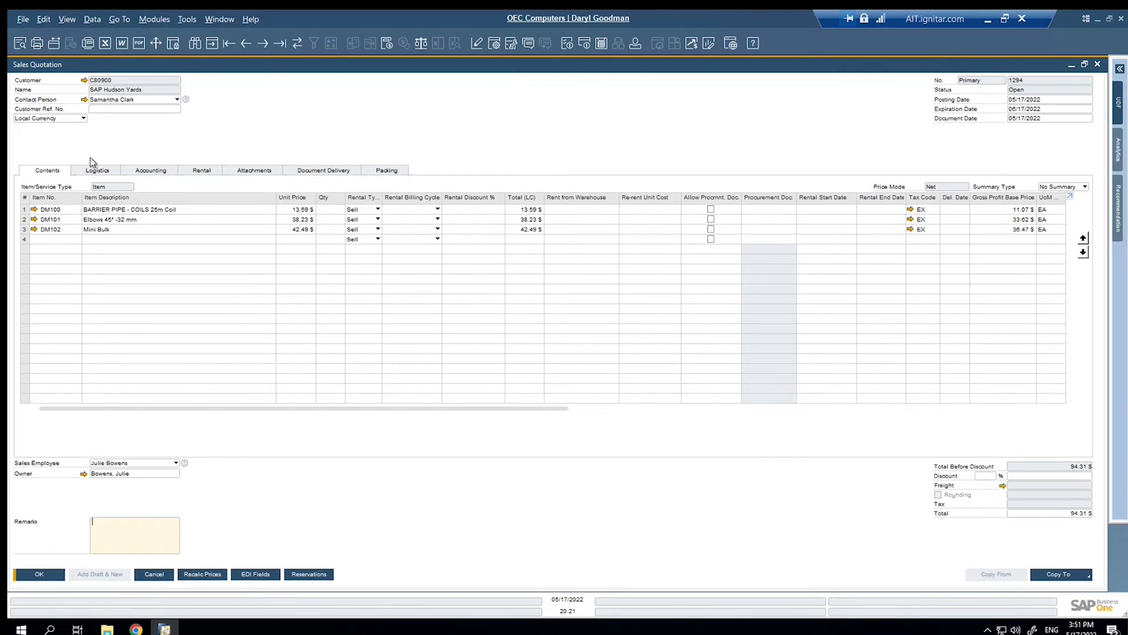
Step: Fix the ship-to zip code and apply the verified 10 HUDSON YARDS, New York NY 10001-2157 address
left_click(99, 171)
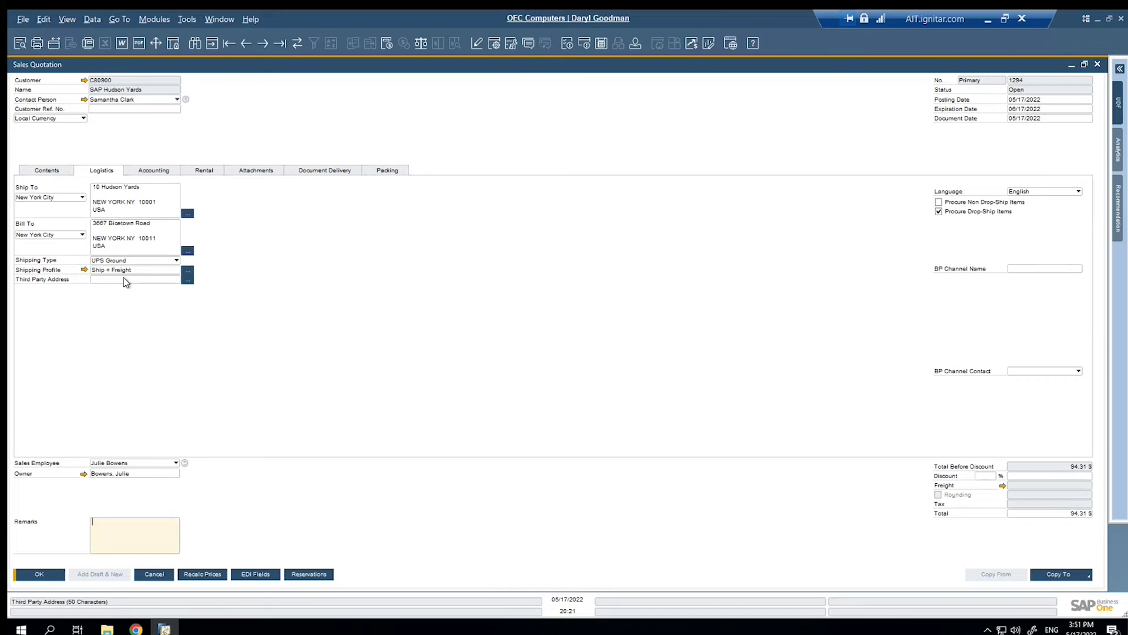
left_click(187, 214)
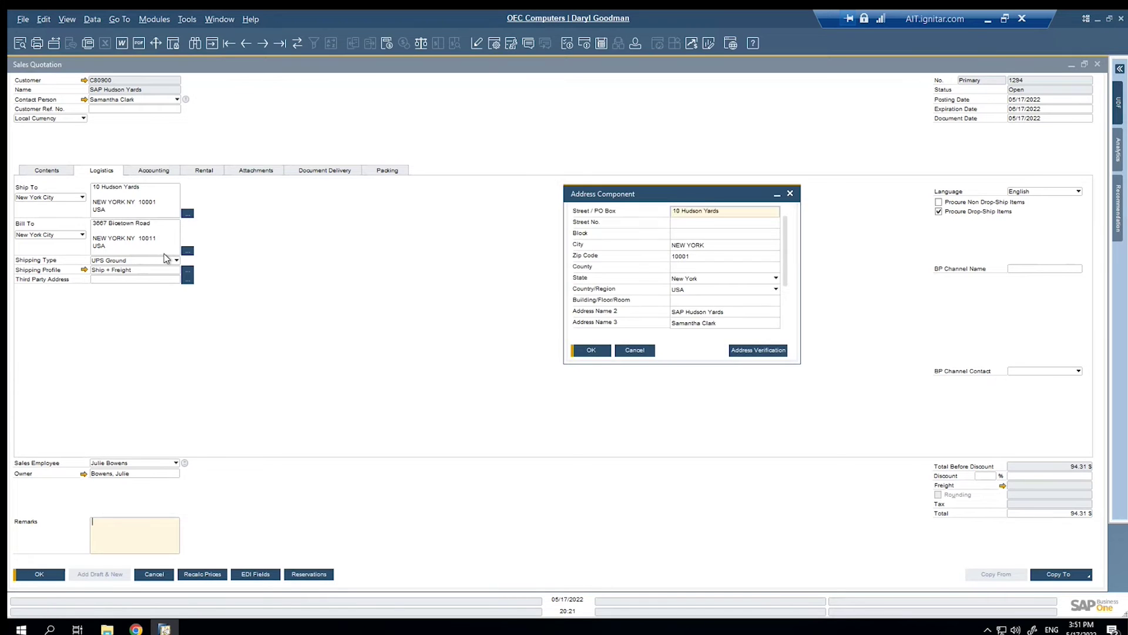
left_click(695, 255)
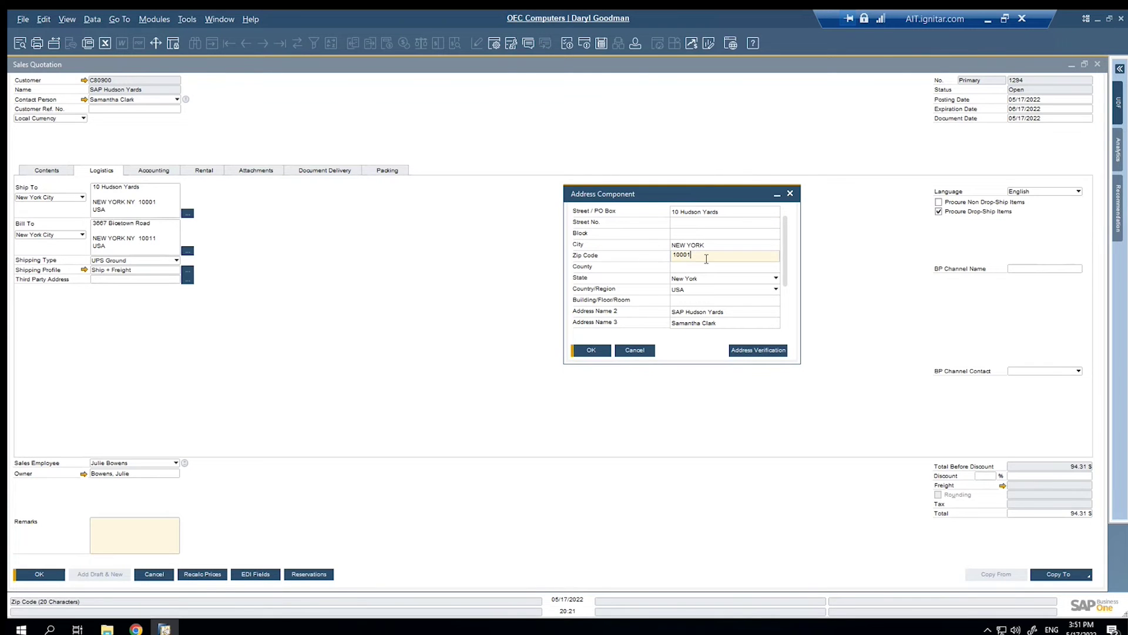
type("5")
left_click(741, 352)
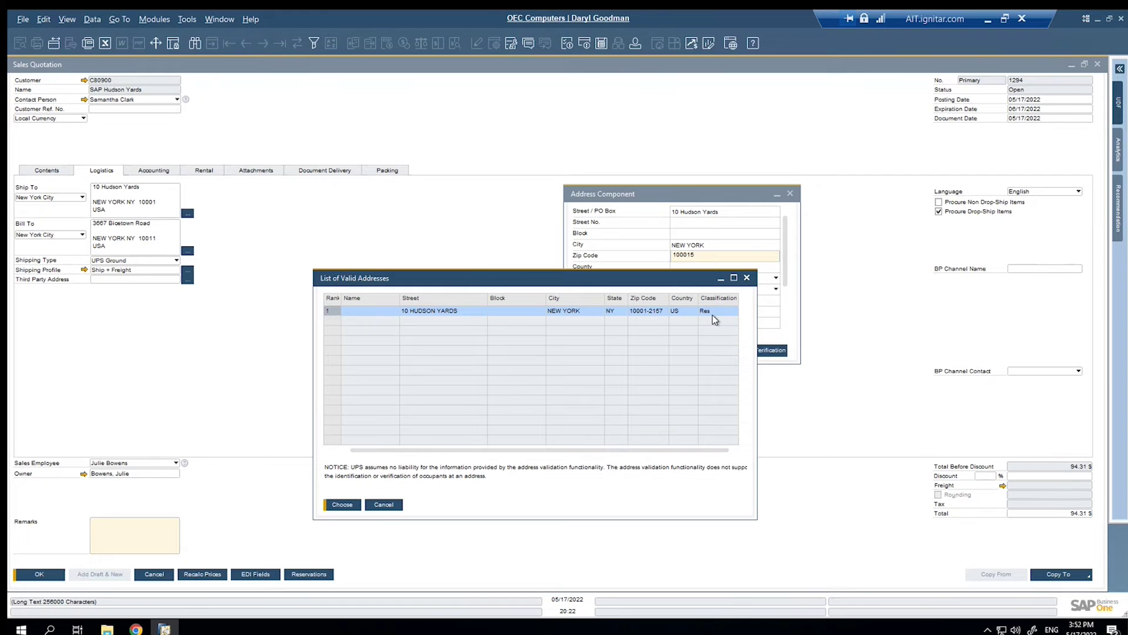
left_click(342, 504)
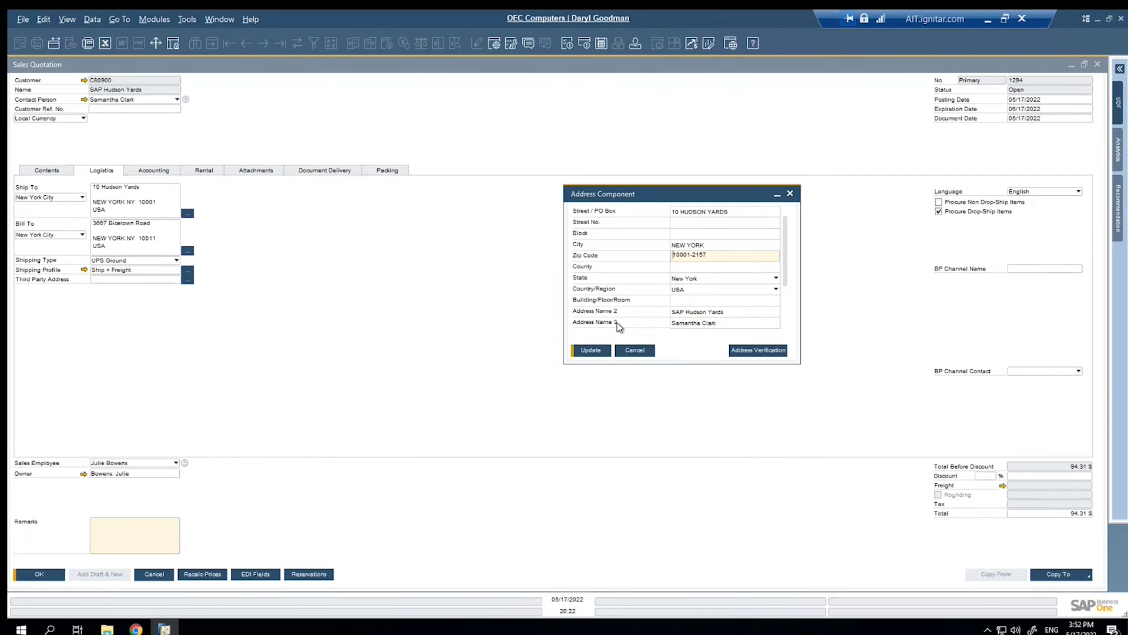
left_click(590, 350)
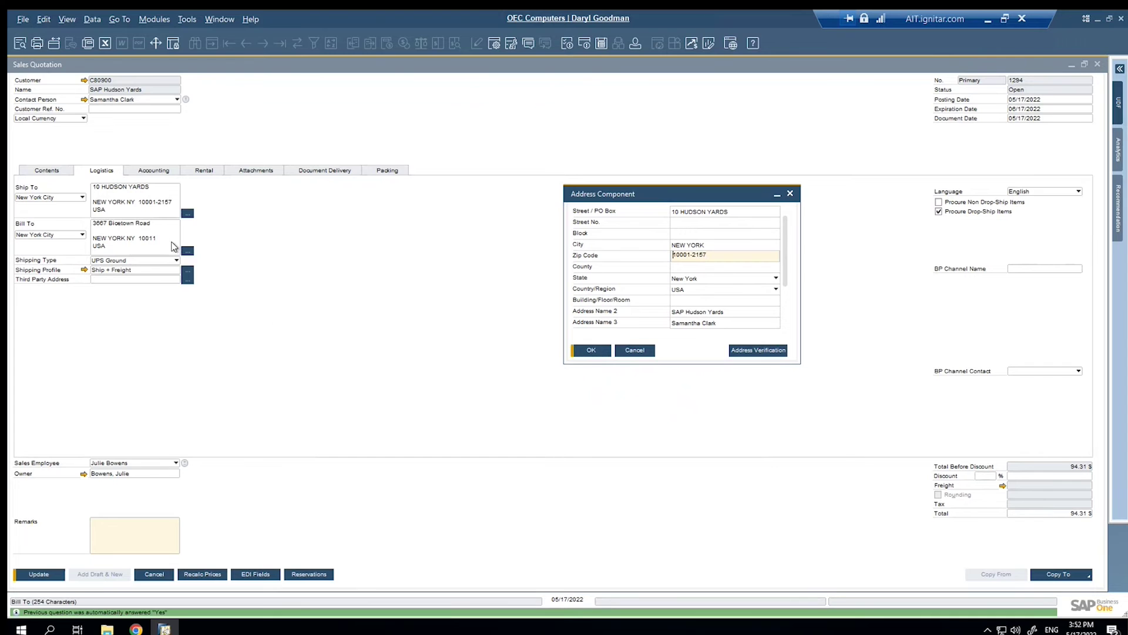
left_click(591, 351)
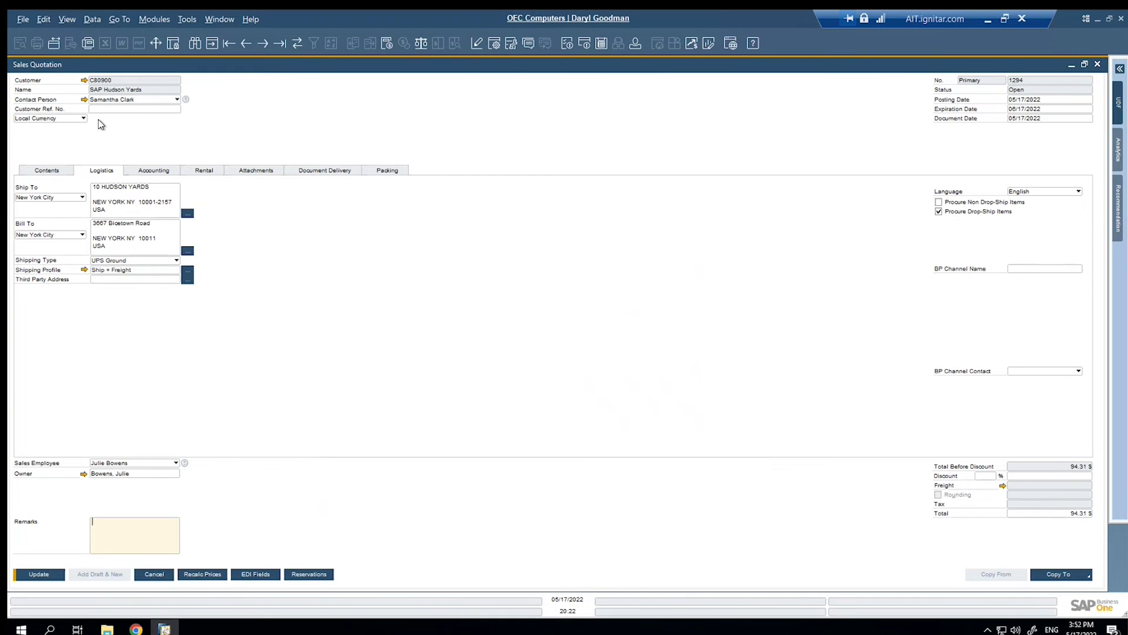
Step: Review the customer's Addresses and Contact Persons in Business Partner Master Data, then close it
left_click(84, 80)
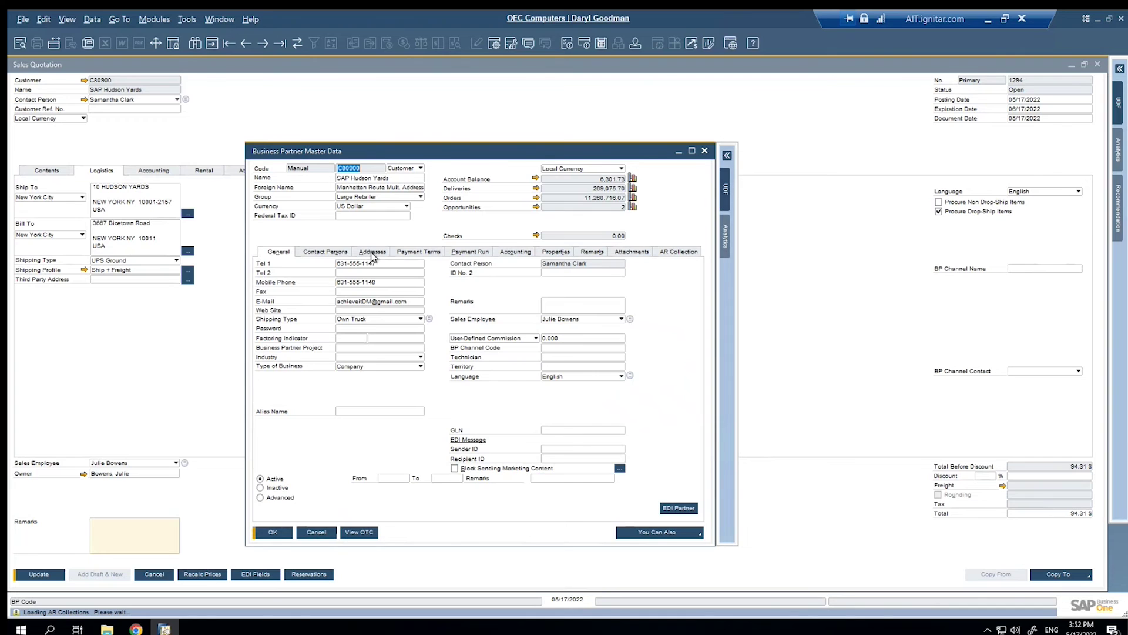
left_click(371, 253)
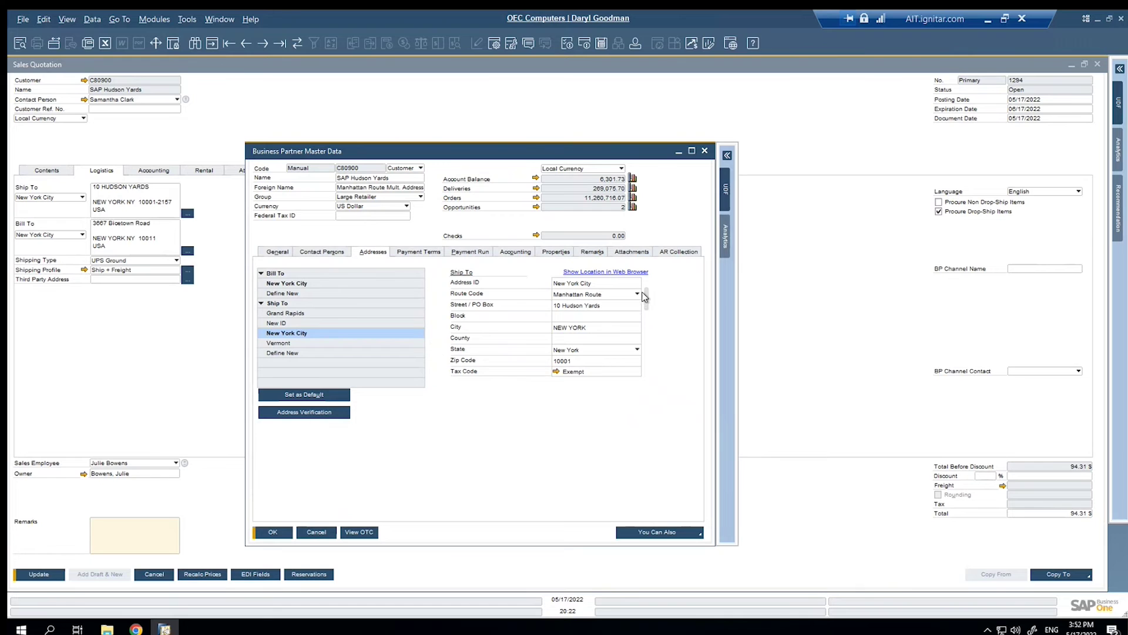
left_click_drag(647, 296, 648, 341)
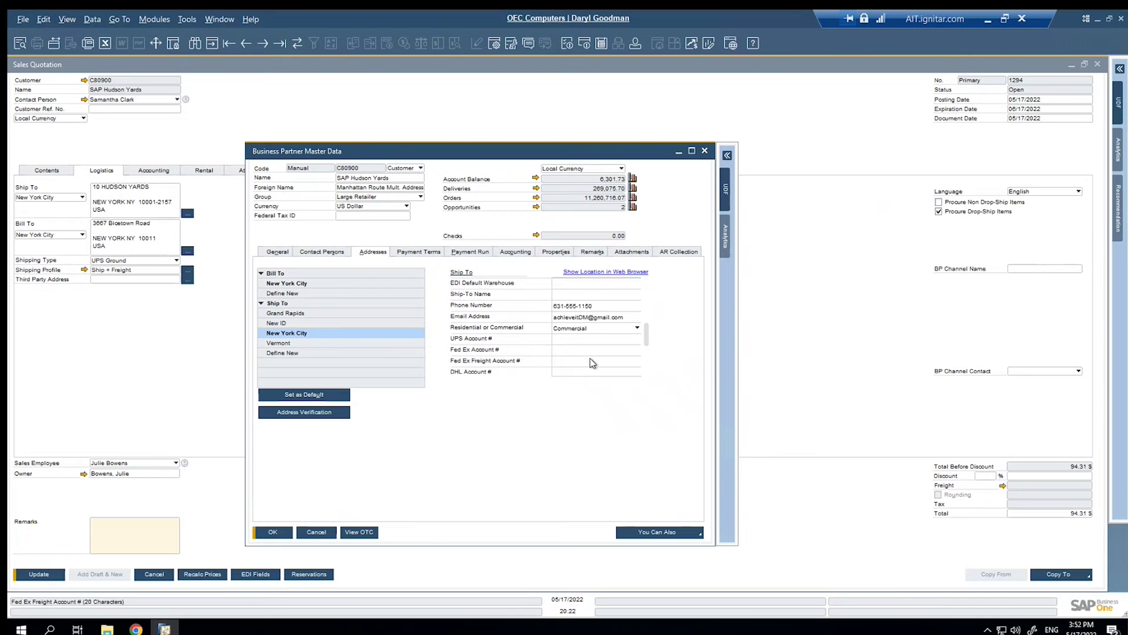
scroll(649, 344, "down", 1)
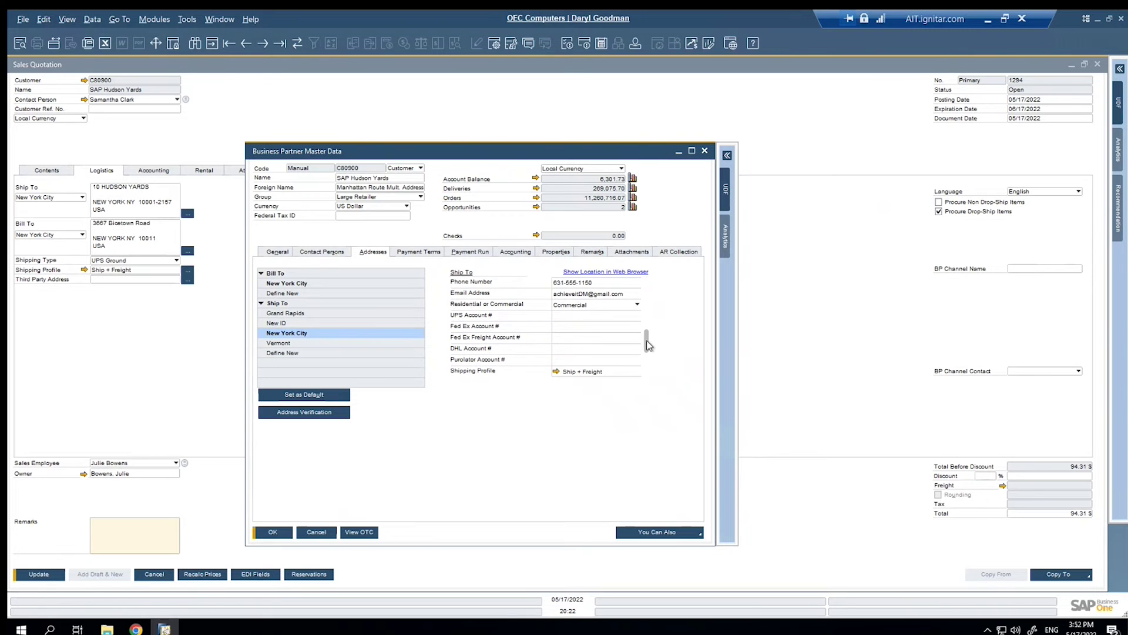
scroll(649, 345, "down", 1)
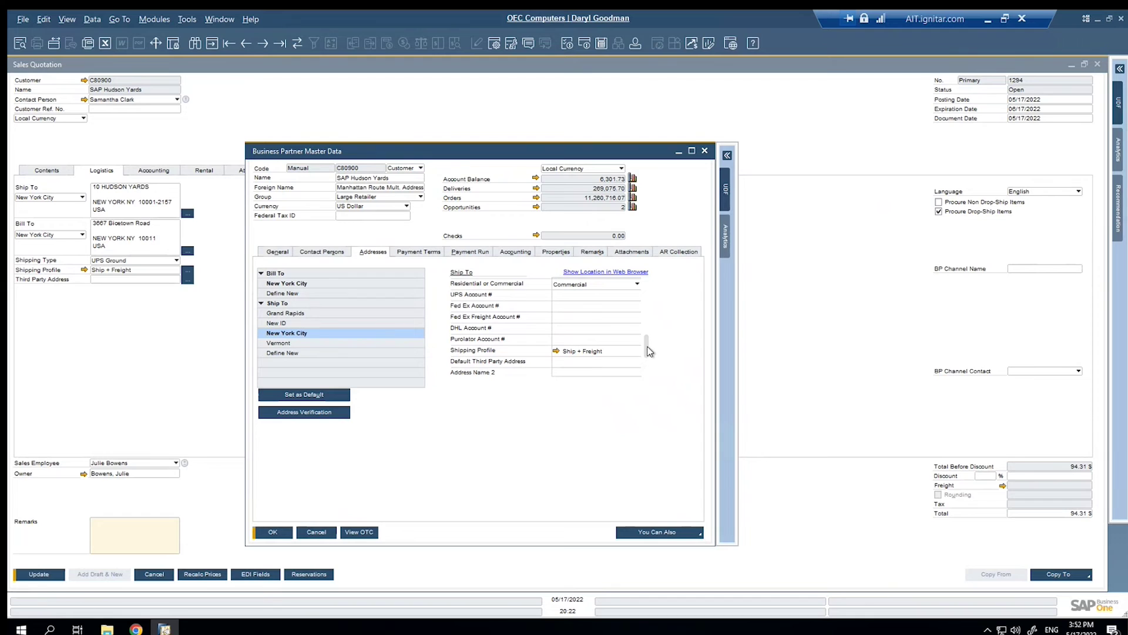
scroll(647, 347, "down", 1)
scroll(645, 362, "up", 1)
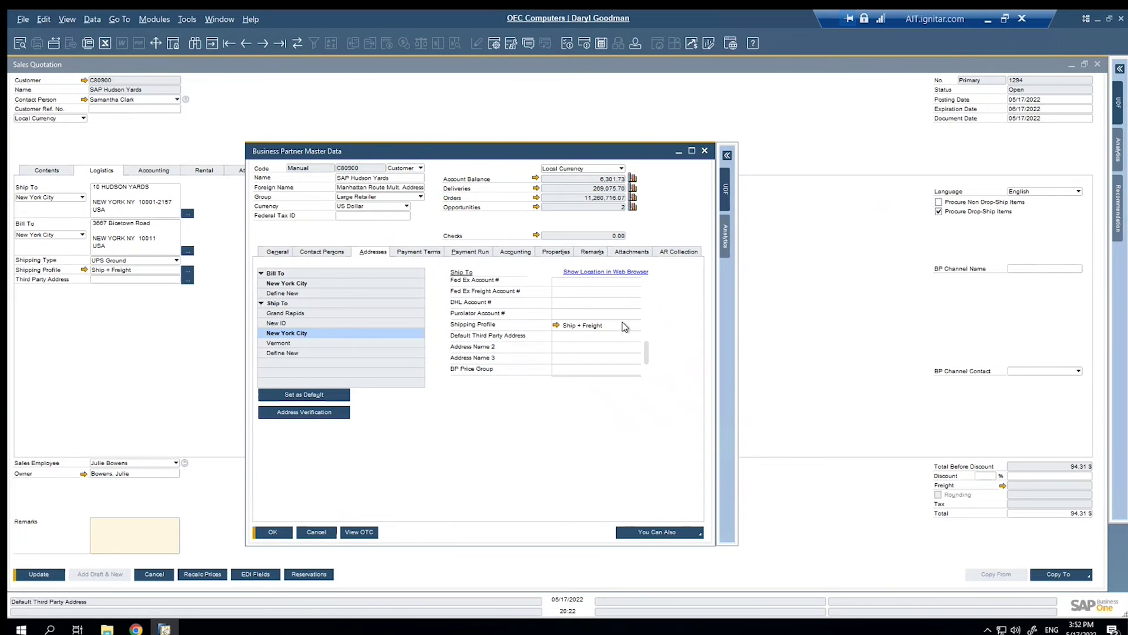
left_click(345, 253)
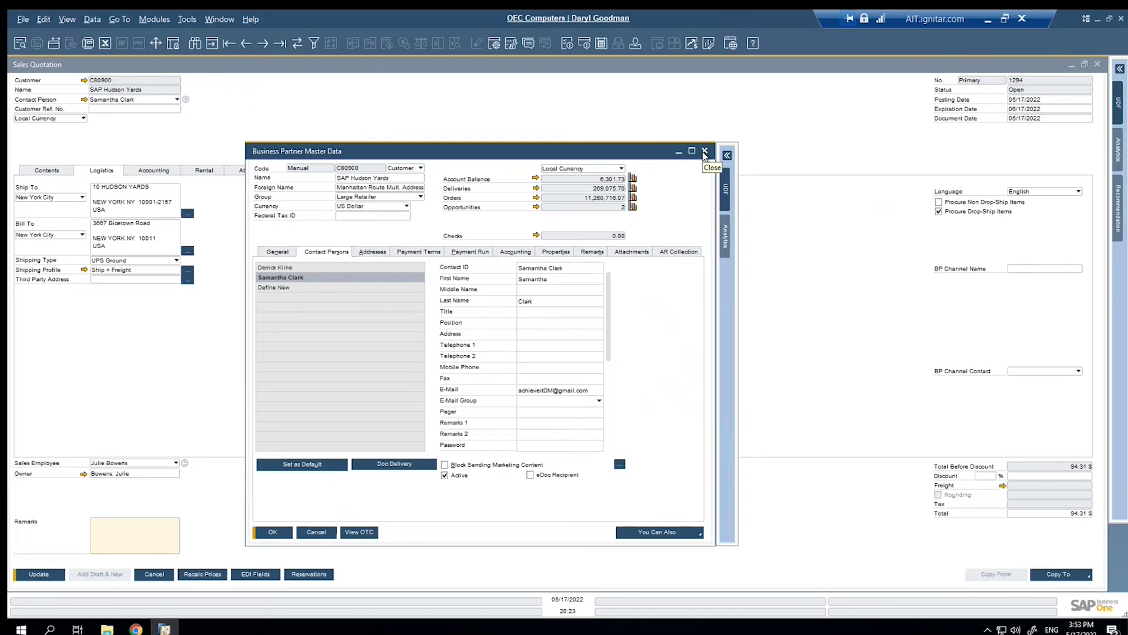
left_click(704, 153)
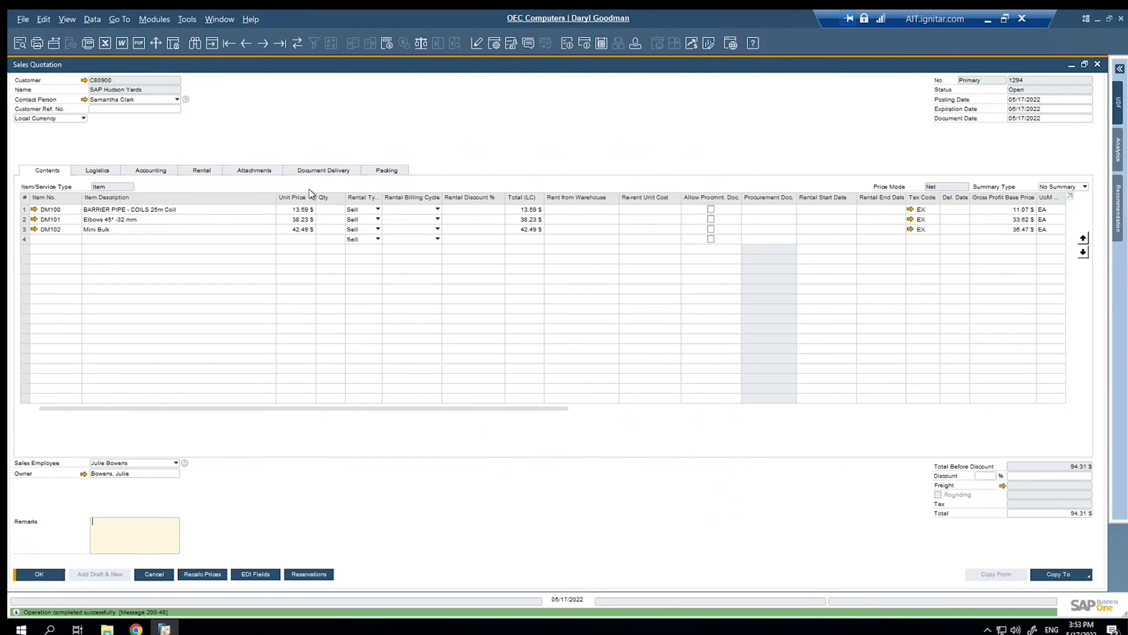
Step: Show the Packing tab in Package View and rate-shop UPS and FedEx for the three 3 lb boxes
left_click(379, 172)
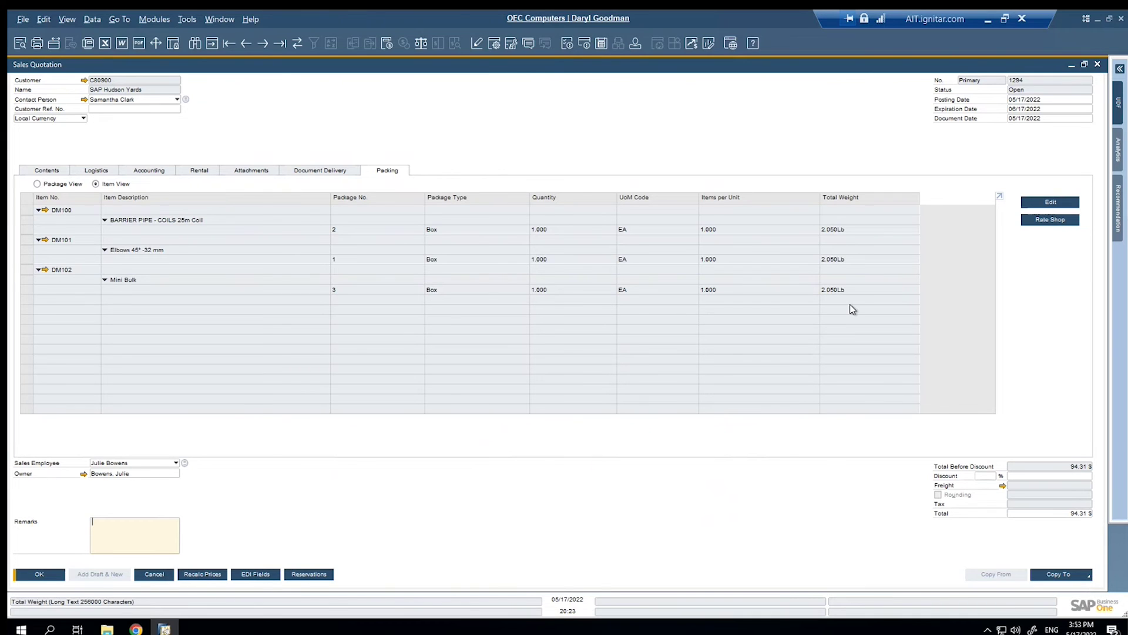
left_click(45, 185)
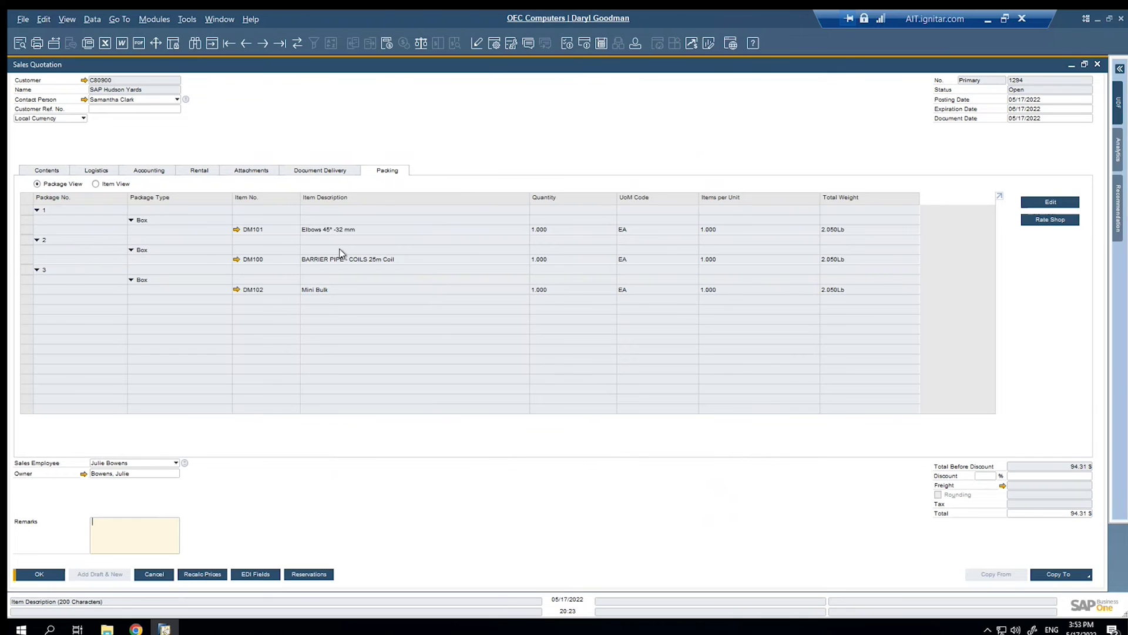
left_click(1061, 221)
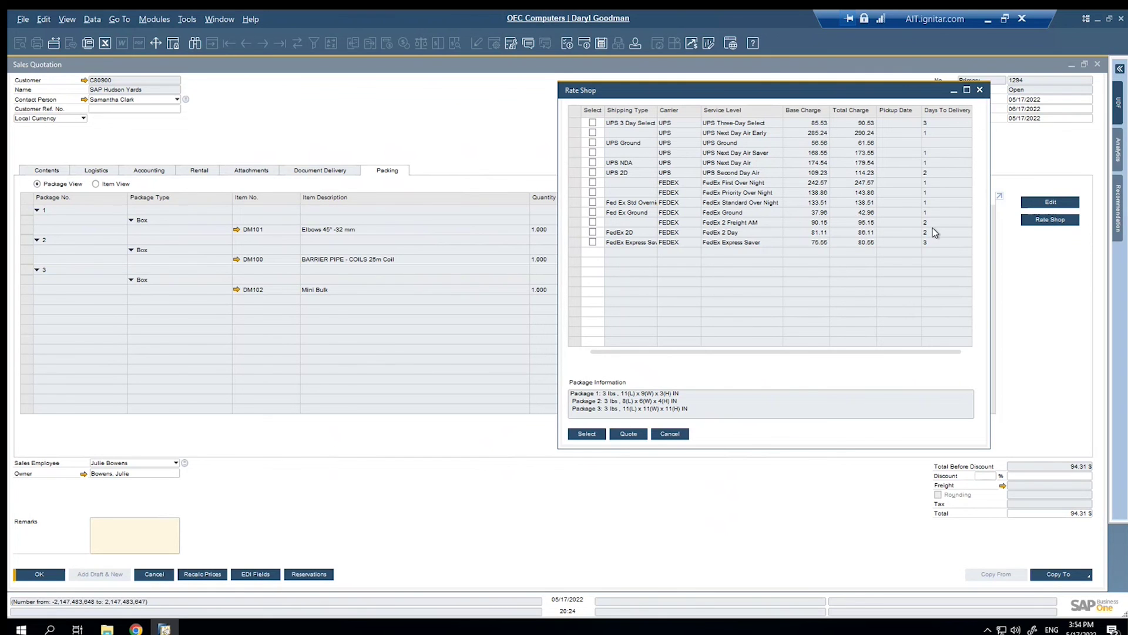
Step: Quote the UPS Ground rate and accept 61.56 $ freight, totalling 155.87 $
left_click(592, 143)
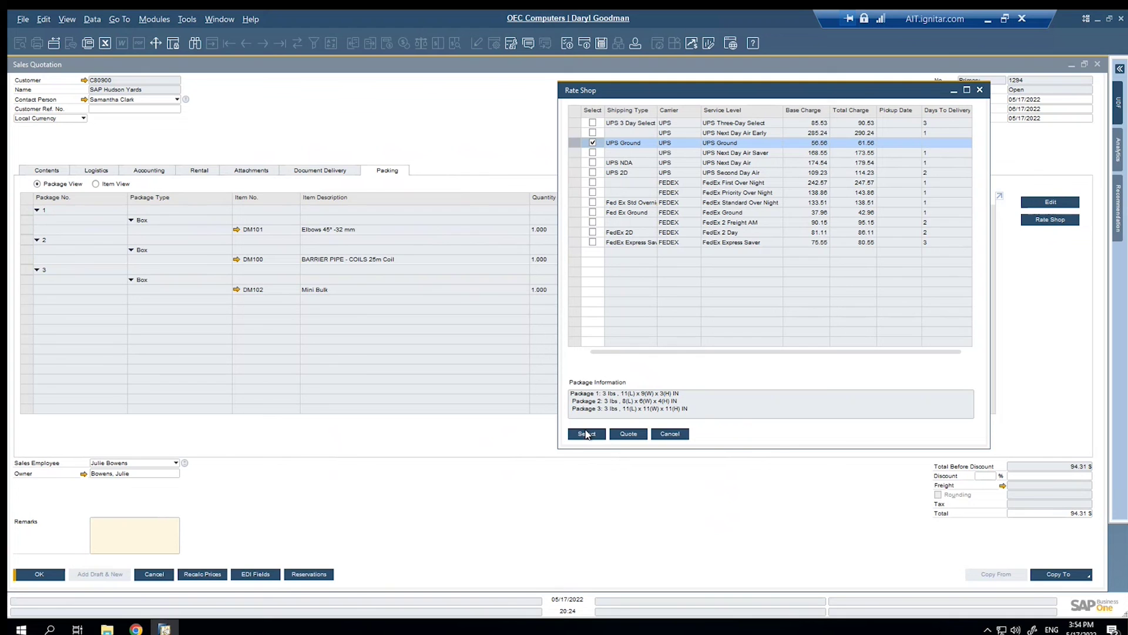
left_click(628, 435)
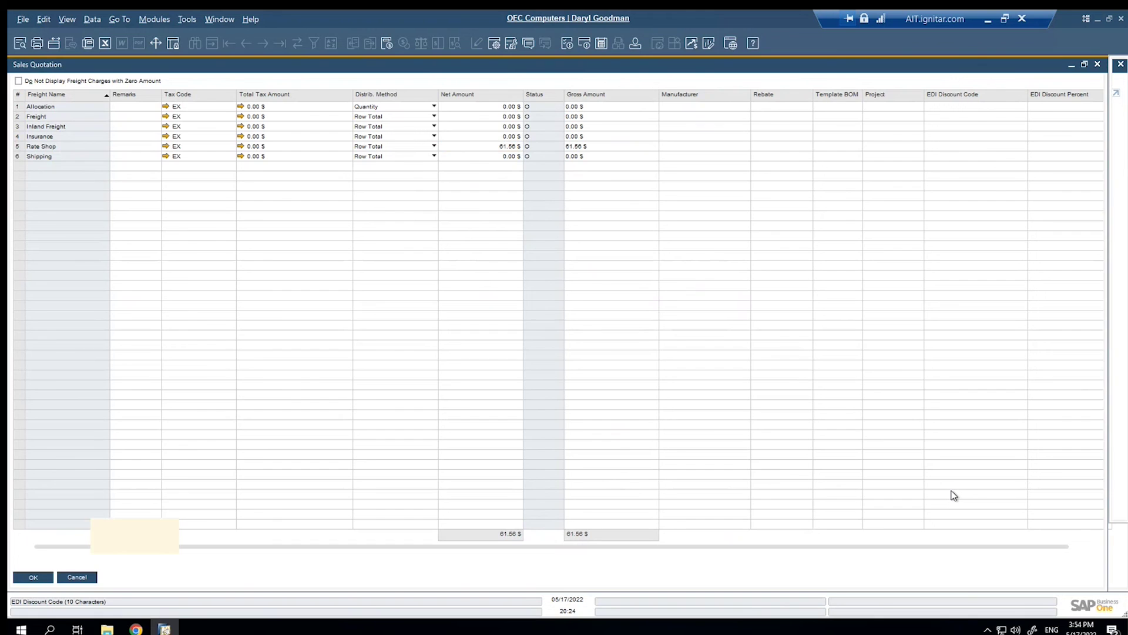
key("Return")
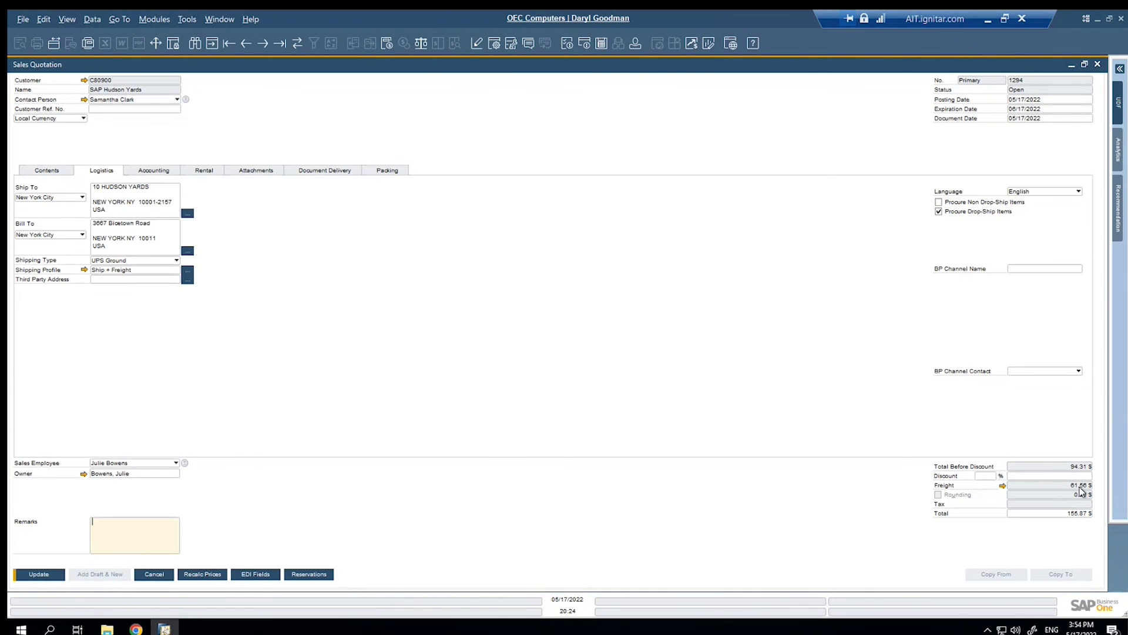